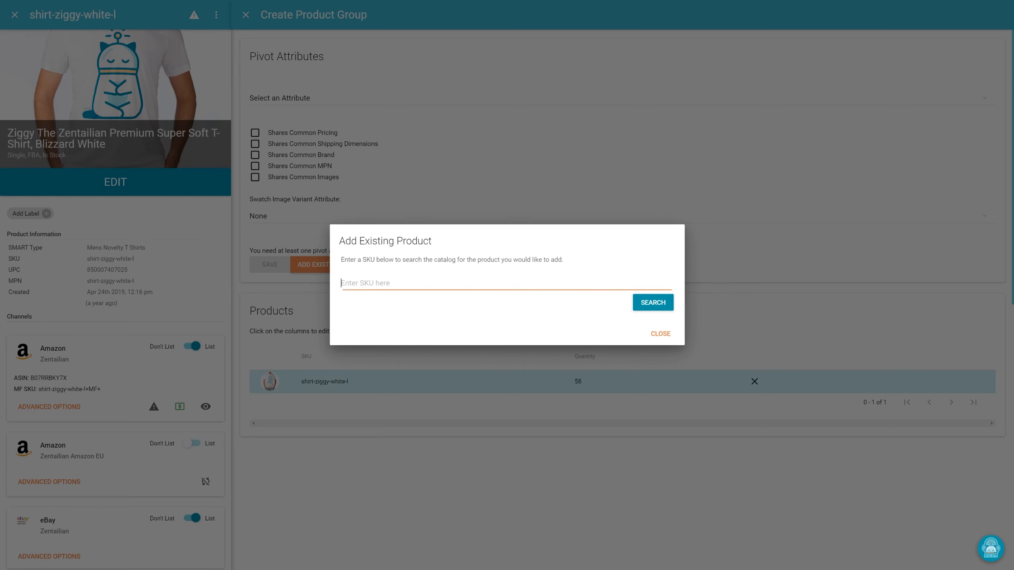
Step: Search the catalog for shirt and select existing products to add to the group, including shirt-ziggy-white-s
type("shirt")
left_click(661, 309)
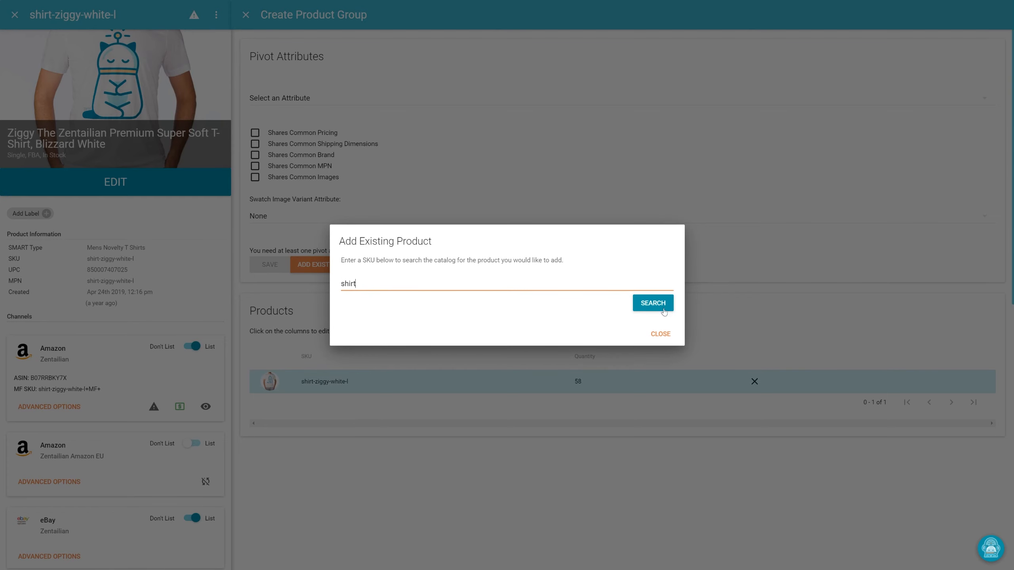
left_click(396, 187)
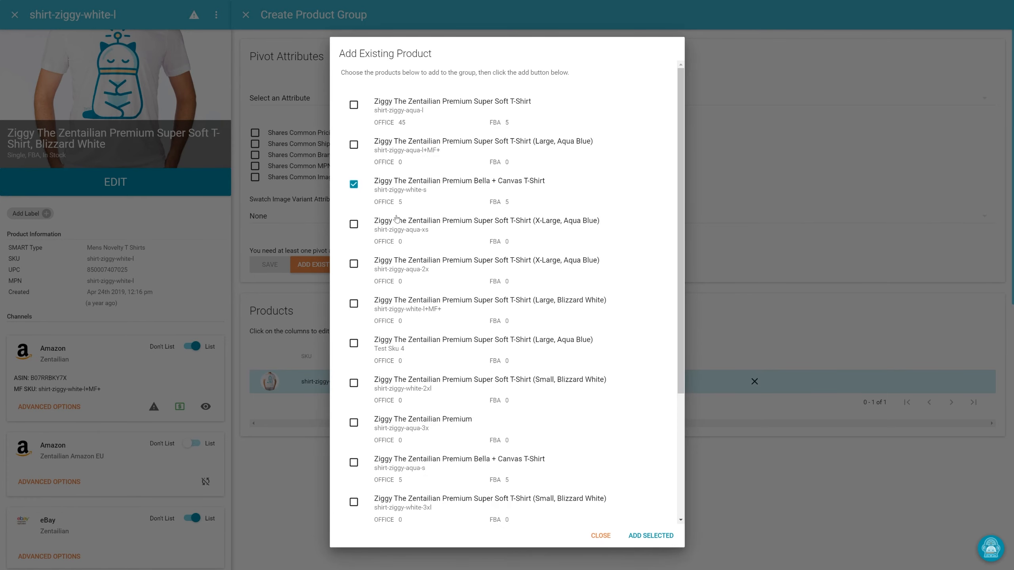
left_click(393, 265)
left_click(390, 306)
left_click(392, 352)
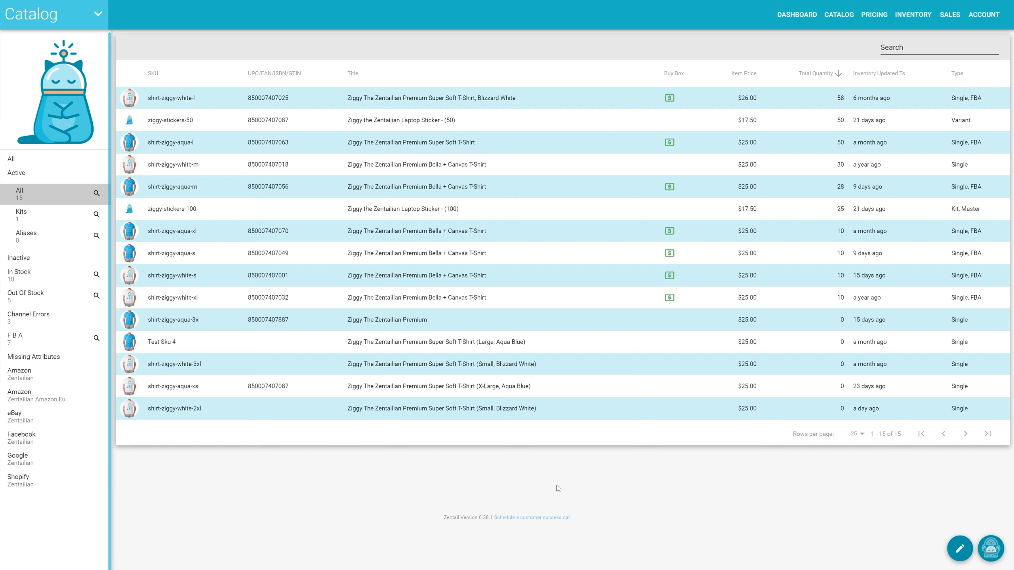
Step: Start a new import/export template for products and add Title as column B
mouse_move(849, 10)
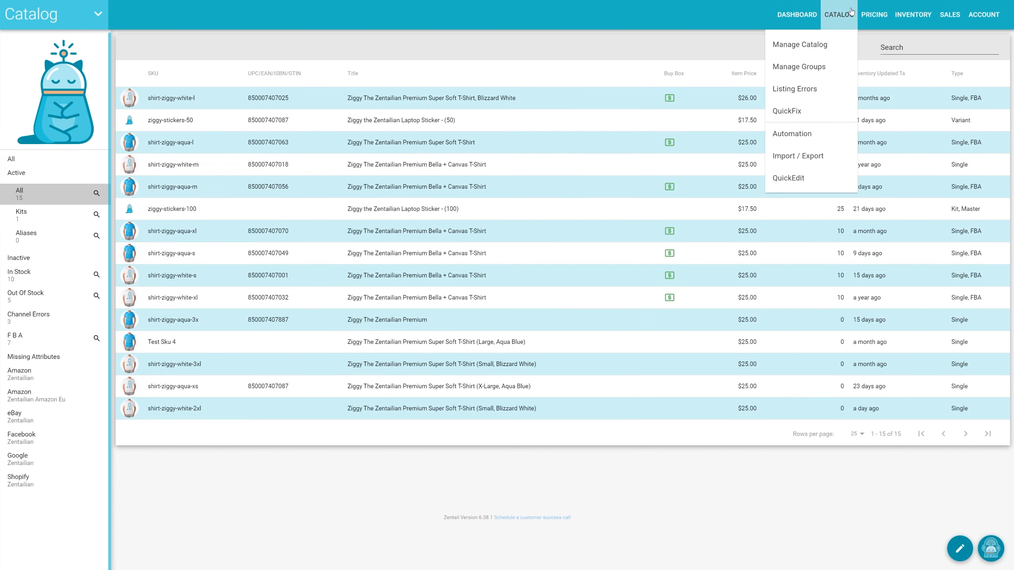
left_click(807, 156)
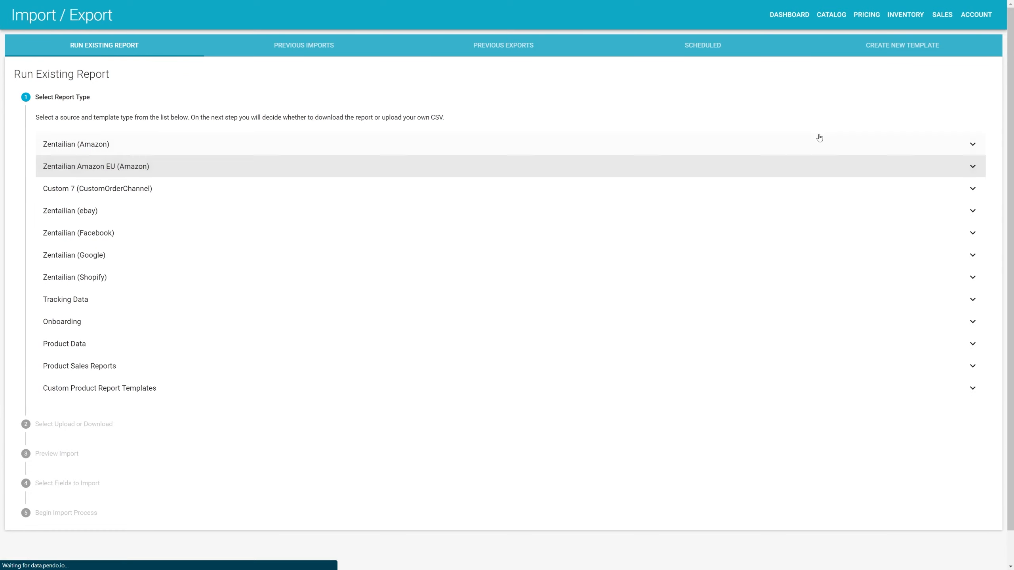
left_click(887, 50)
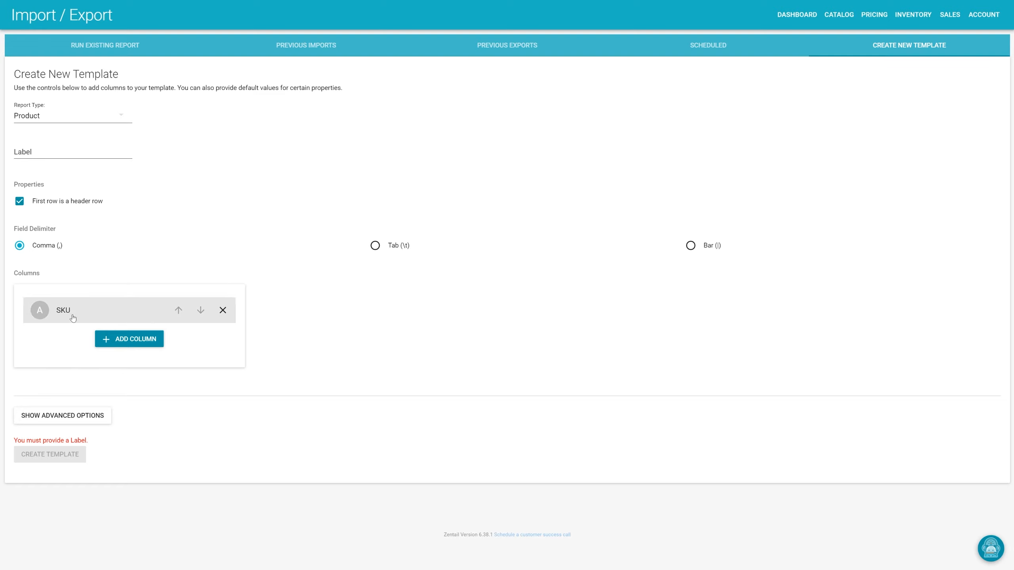
left_click(153, 333)
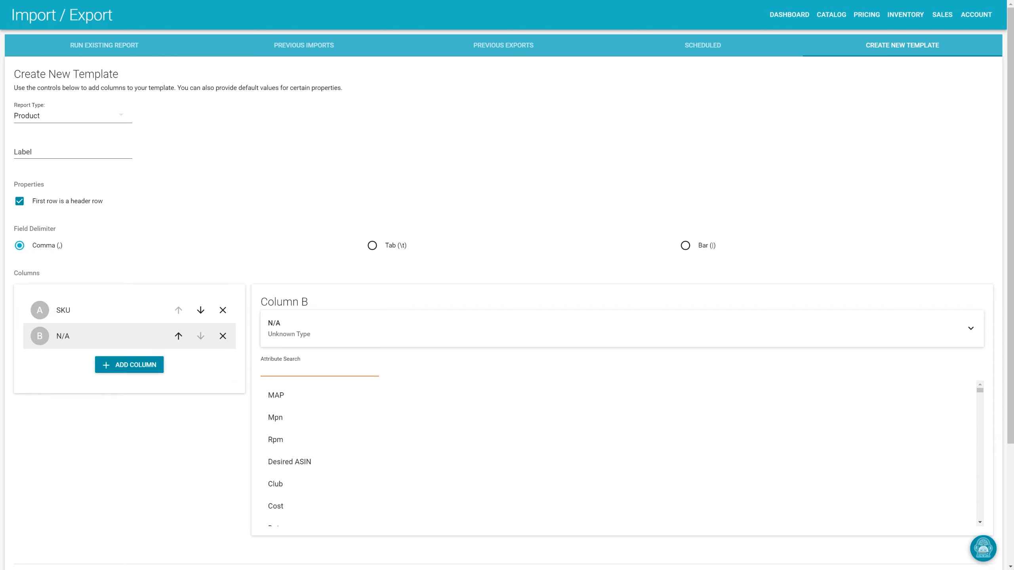
type("title")
left_click(280, 395)
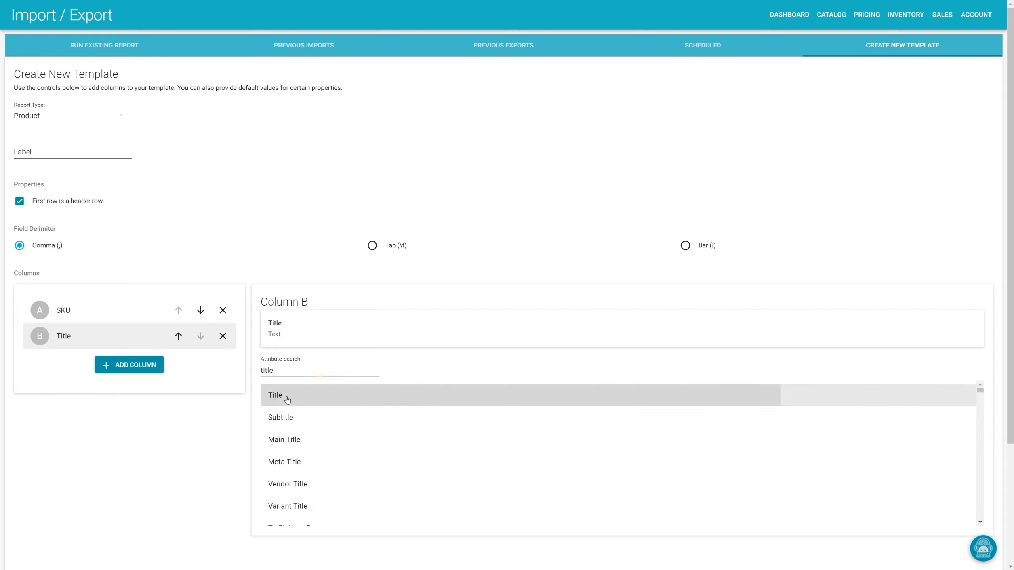
Step: Add a column C to the template and assign it the Master SKU attribute
left_click(157, 365)
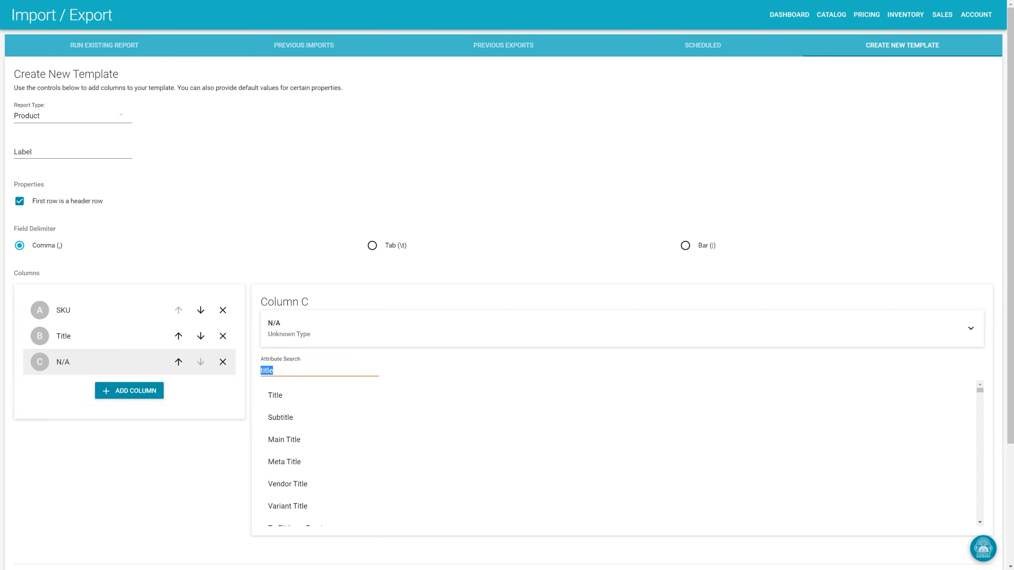
type("master")
key("Down")
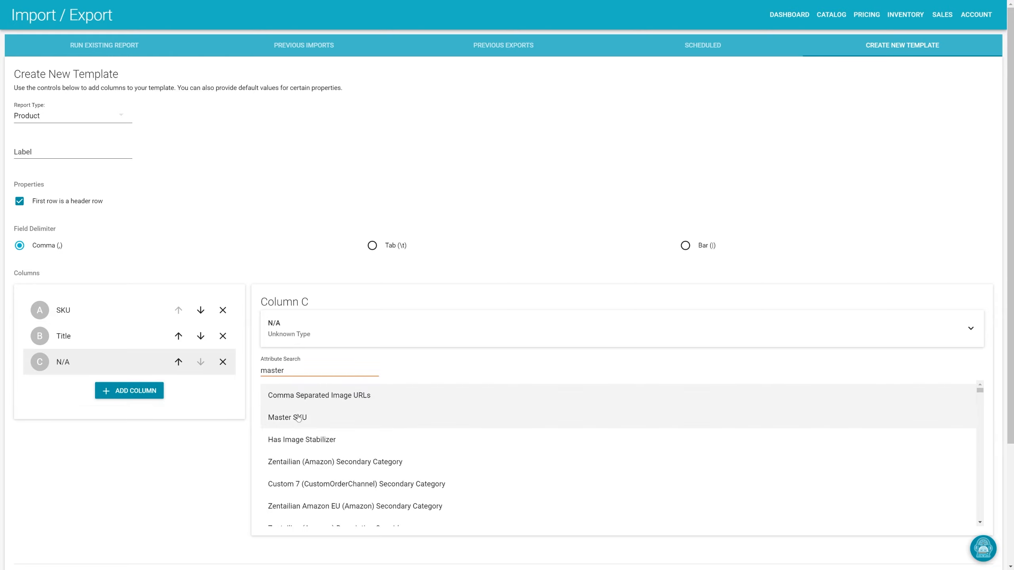
key("Down")
key("Return")
Step: Add columns D and E to the template for the Size and Color attributes
left_click(136, 393)
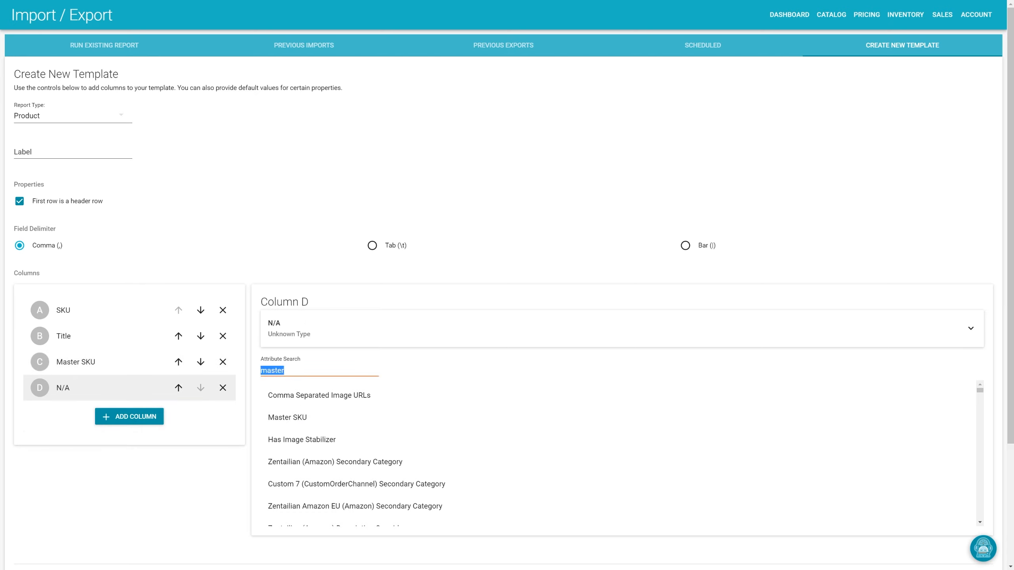
type("size")
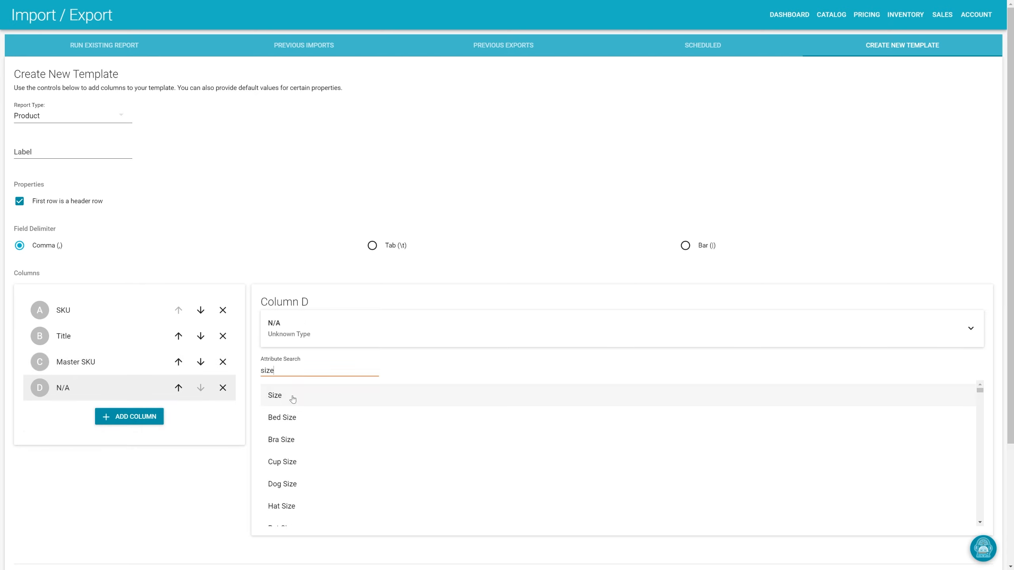
key("Return")
left_click(136, 417)
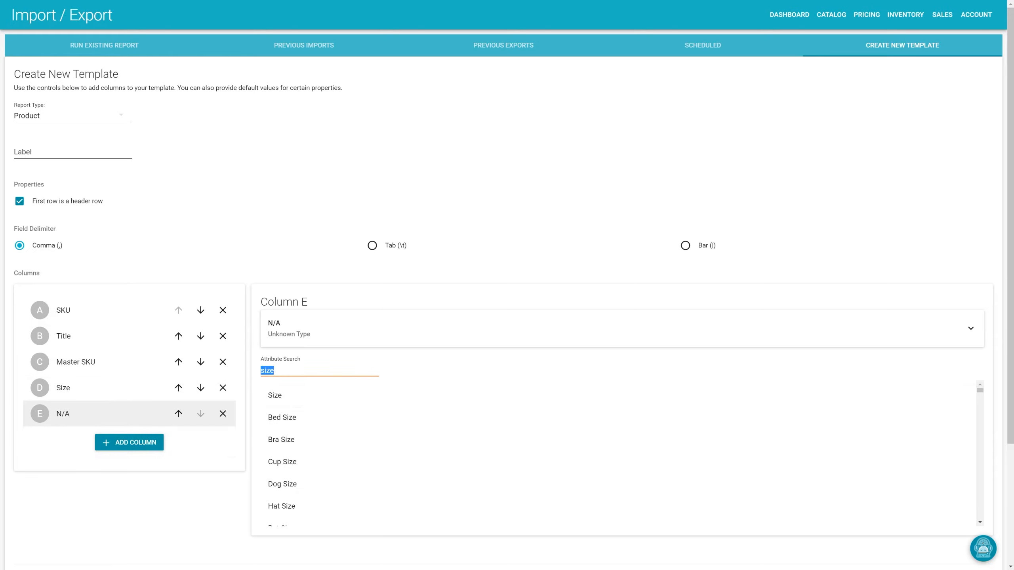
type("color")
left_click(284, 397)
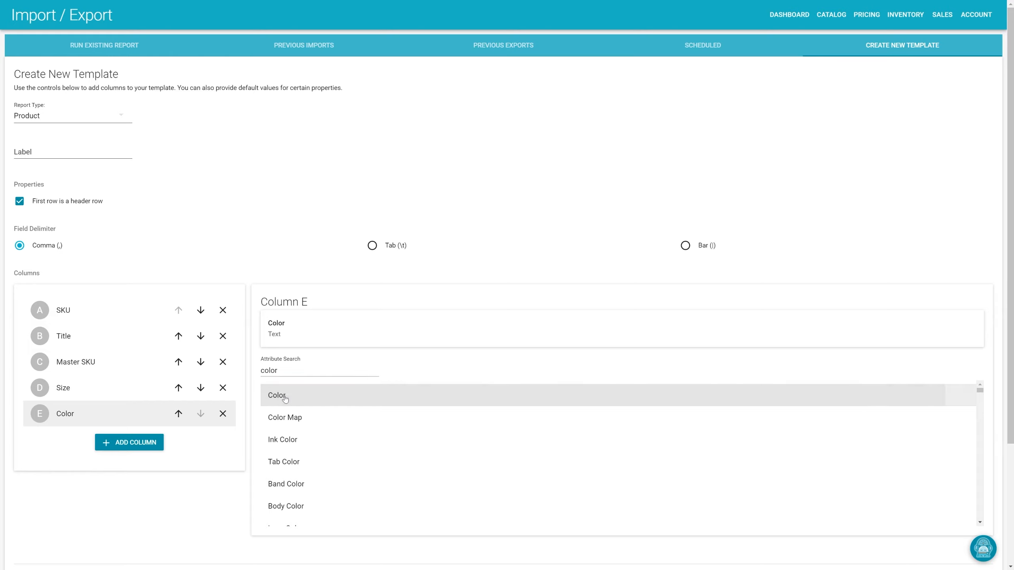
Step: Add columns F and G to the template for the Group Share Brand and Group Share Pricing attributes
left_click(136, 442)
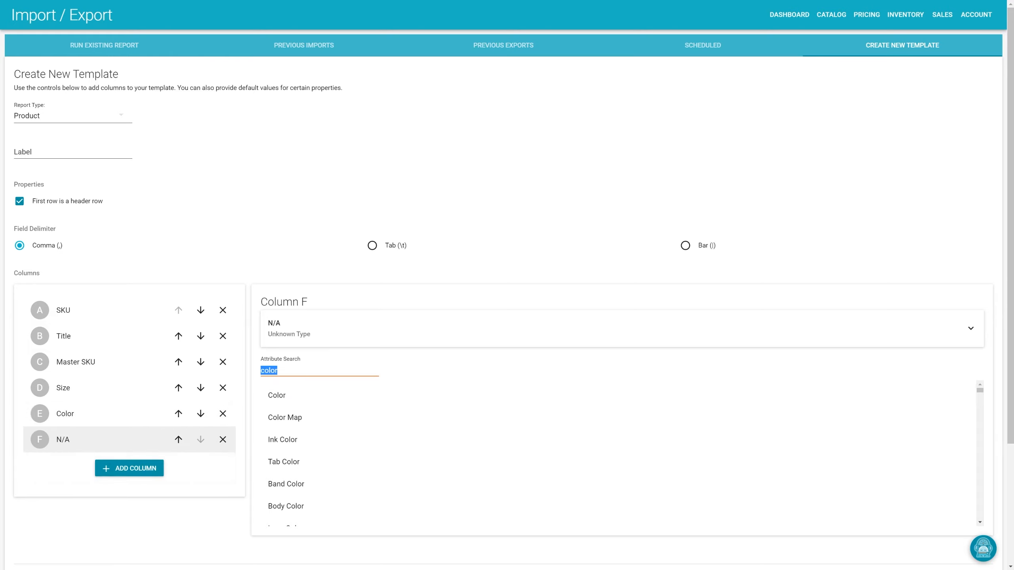
type("group share")
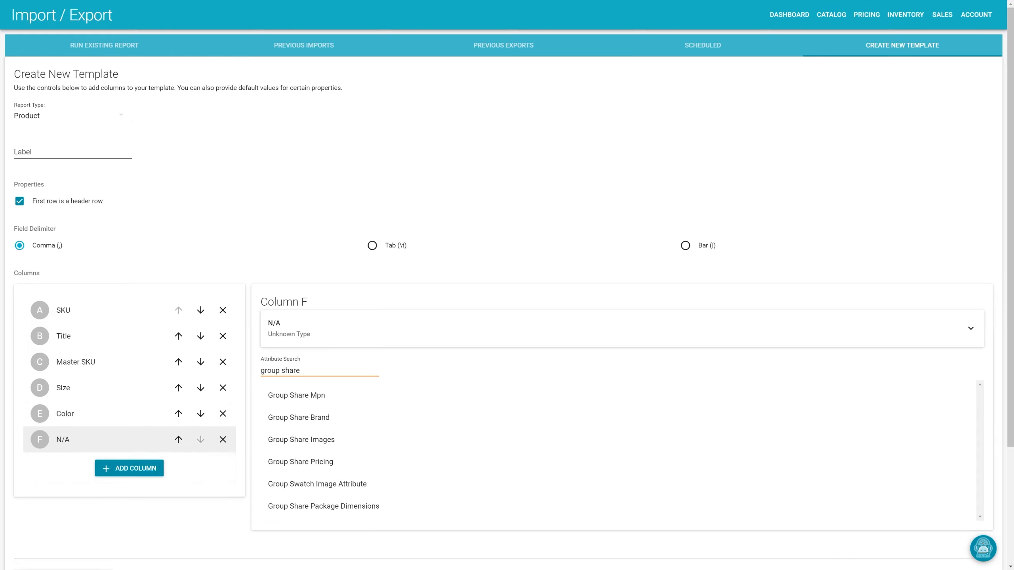
left_click(285, 418)
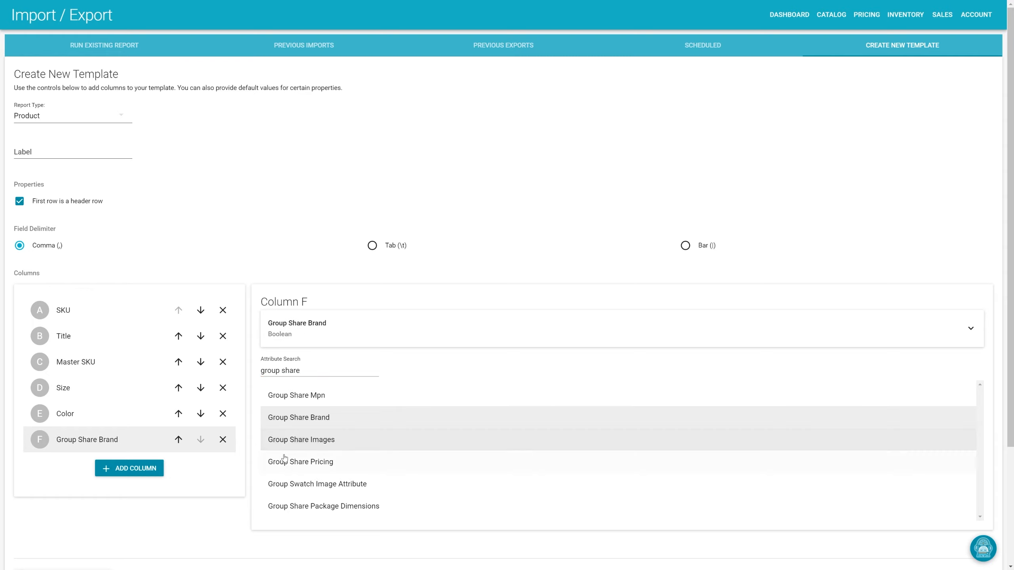
left_click(129, 468)
left_click(299, 459)
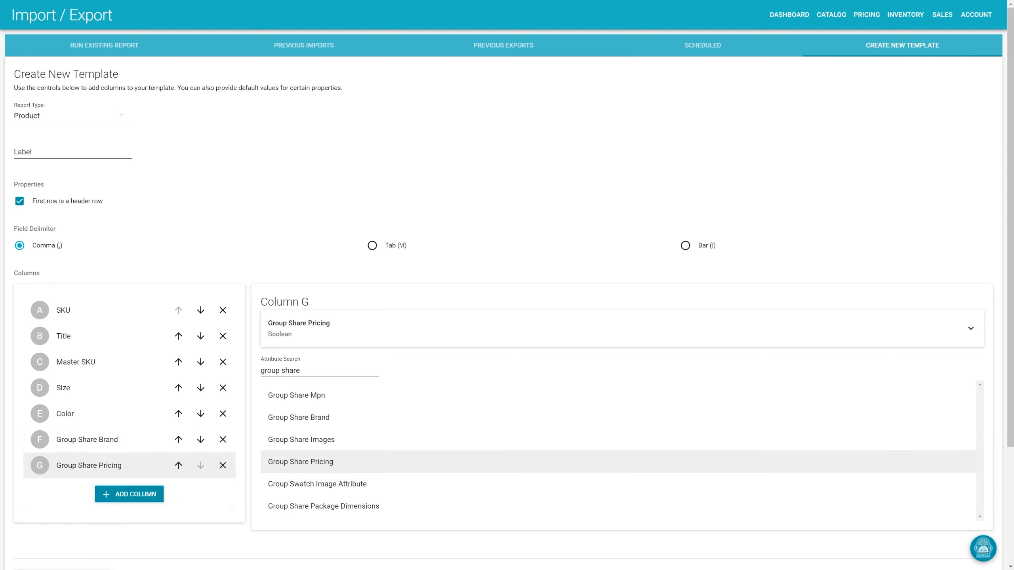
Step: Label the template My Group Template and create it
left_click(82, 152)
type("My Group Template")
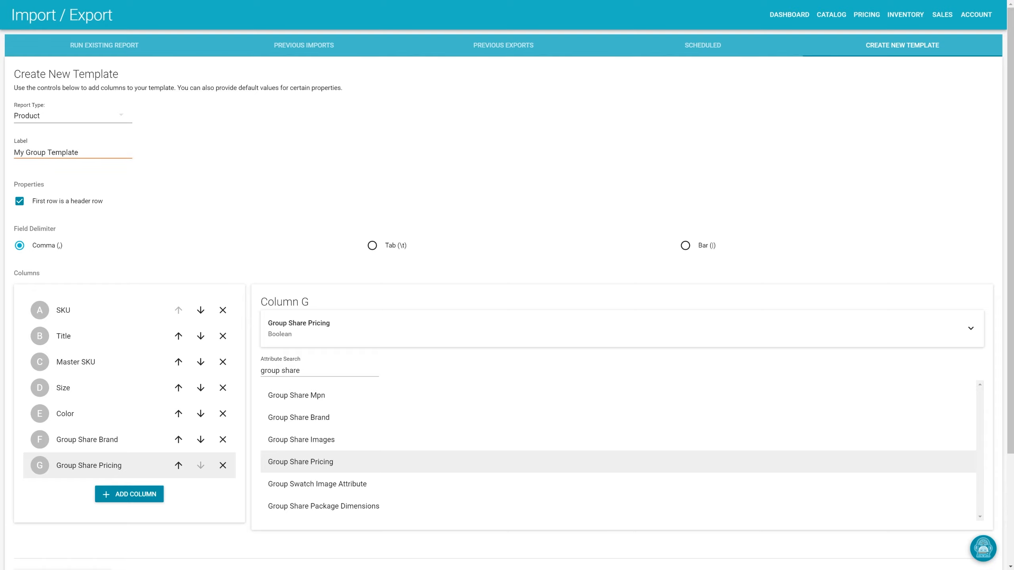
scroll(542, 322, "down", 3)
left_click(75, 459)
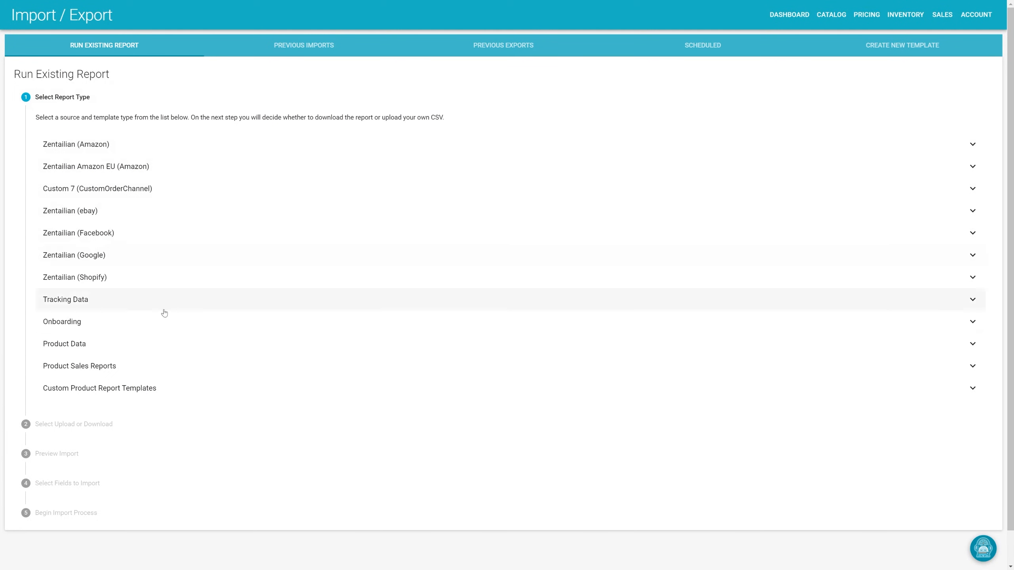
Step: Generate a download report from the custom product report template My Grouping Template
left_click(96, 390)
scroll(159, 454, "down", 5)
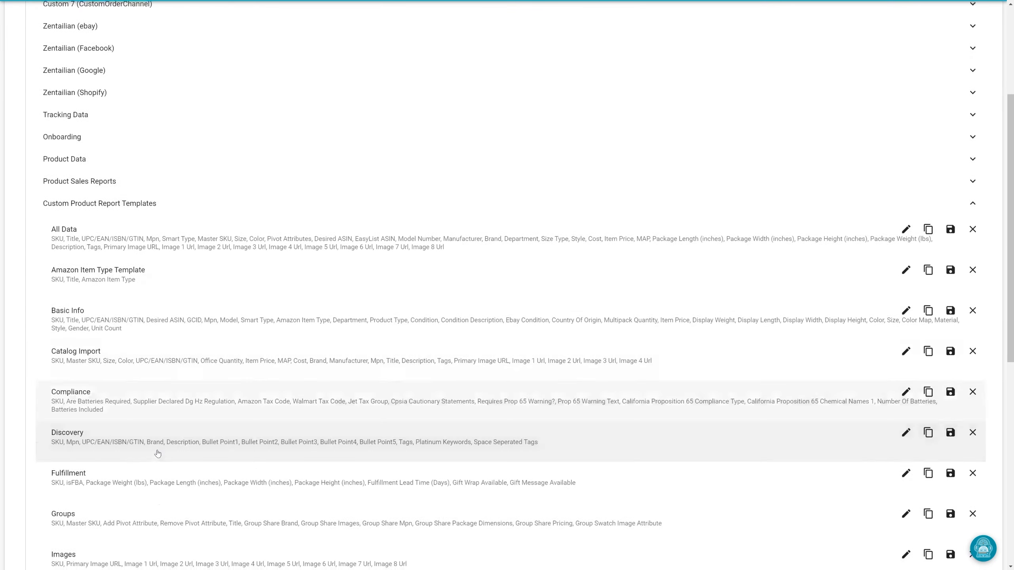
scroll(159, 454, "down", 2)
left_click(159, 456)
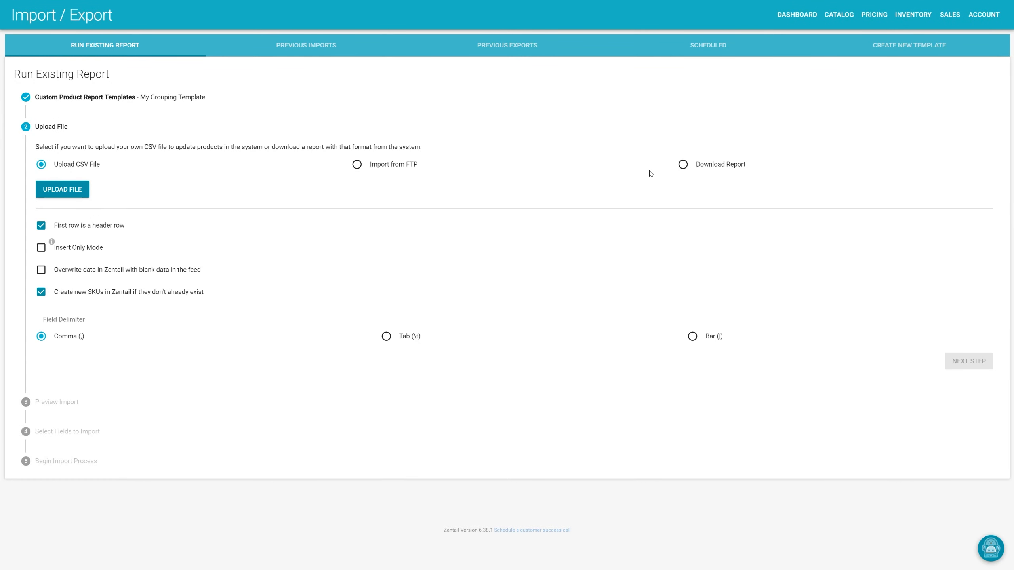
left_click(683, 165)
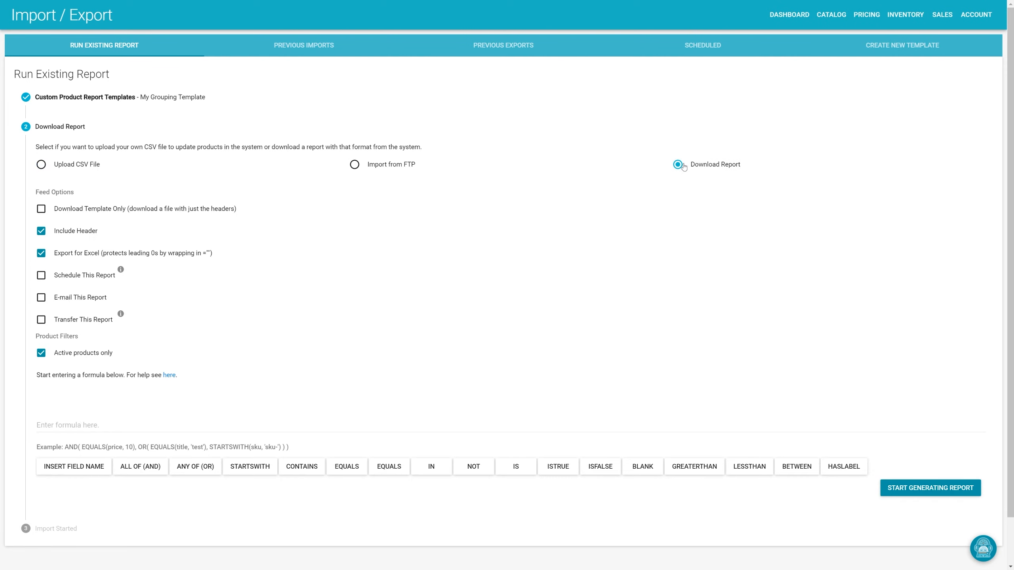
left_click(888, 488)
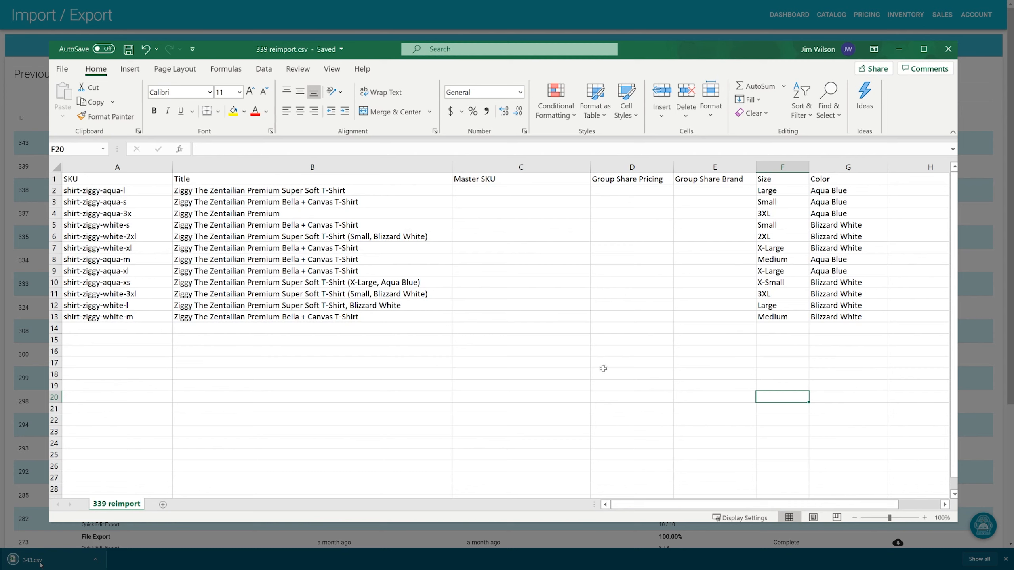
Step: In the 339 reimport.csv sheet in Excel, fill Master SKU cells C2 to C13 with the SKU shirt-ziggy-aqua-m copied from A8
left_click(106, 260)
key("ctrl+c")
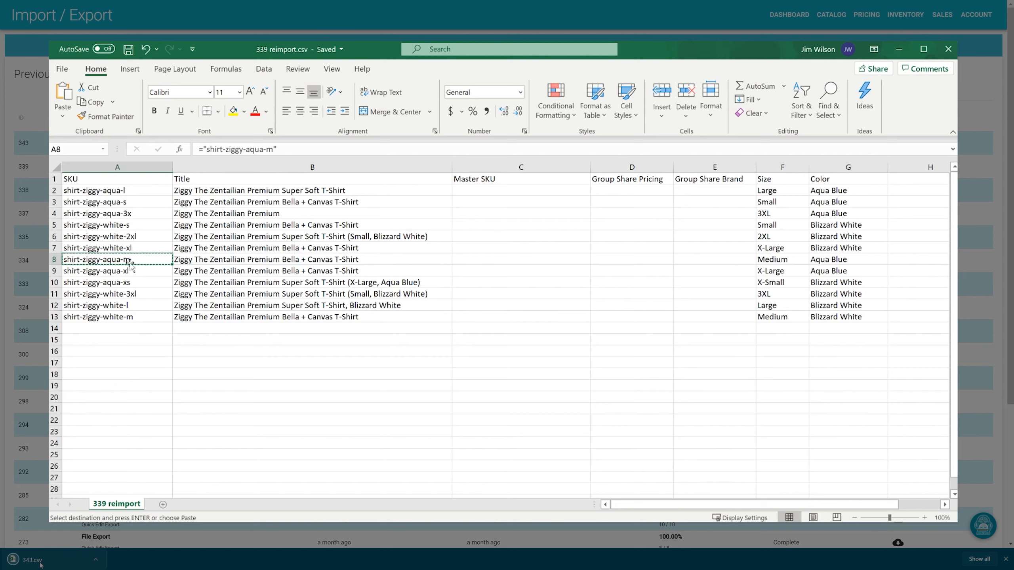
left_click_drag(484, 190, 471, 326)
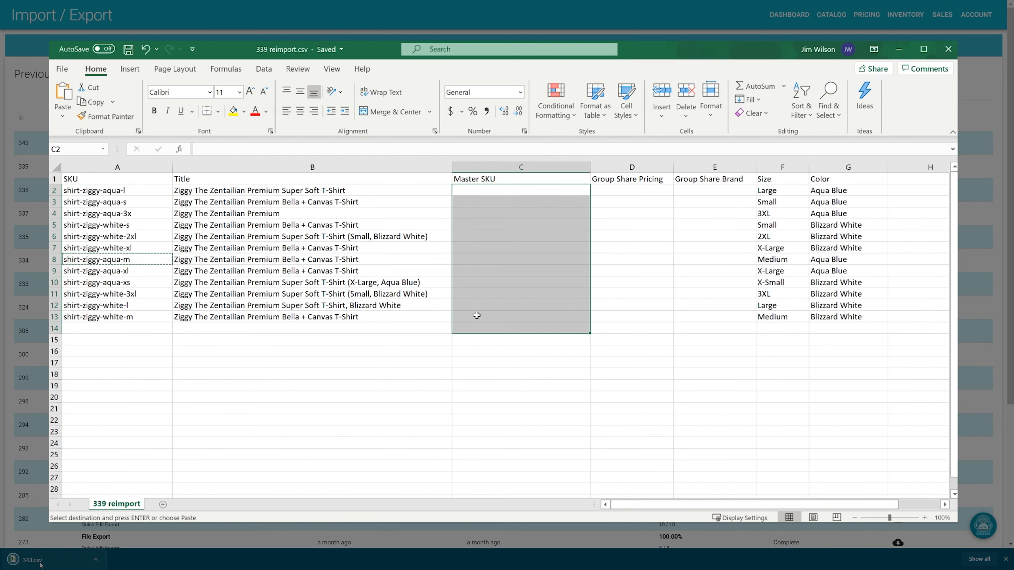
key("ctrl+v")
left_click(485, 328)
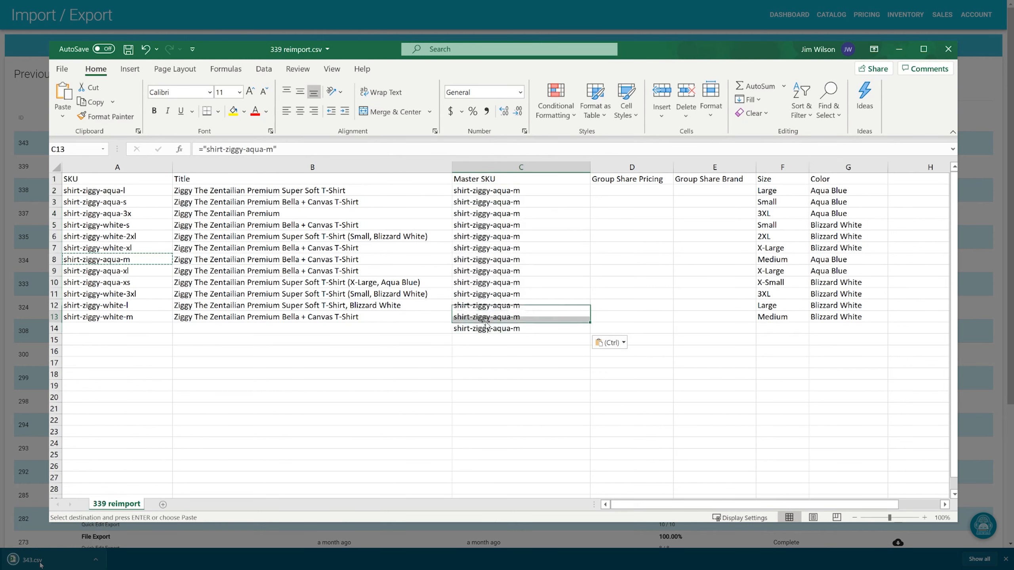
key("Delete")
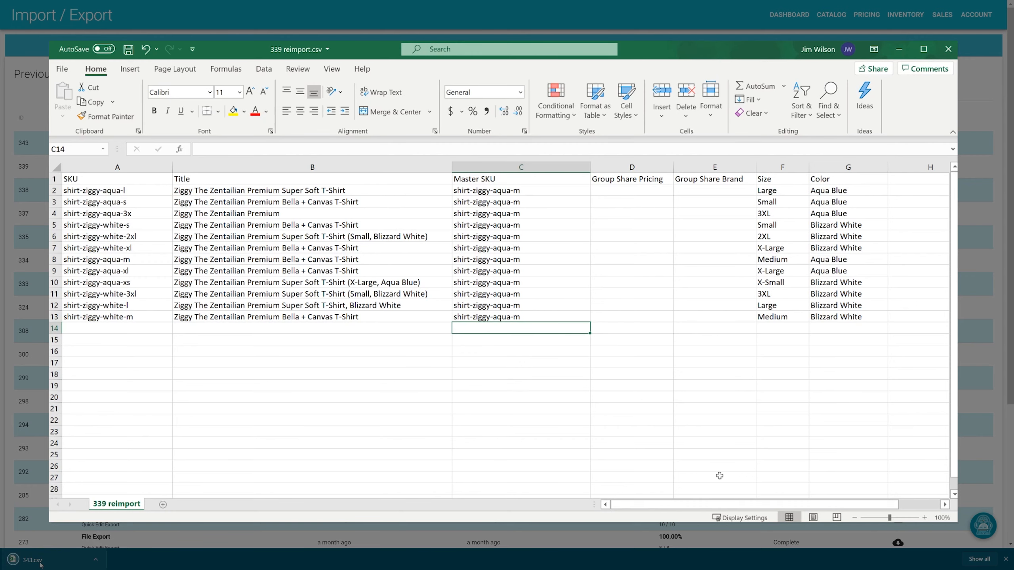
Step: Add the column header Add Pivot Attribute in both H1 and I1, beside the Size and Color columns
left_click_drag(719, 505, 755, 505)
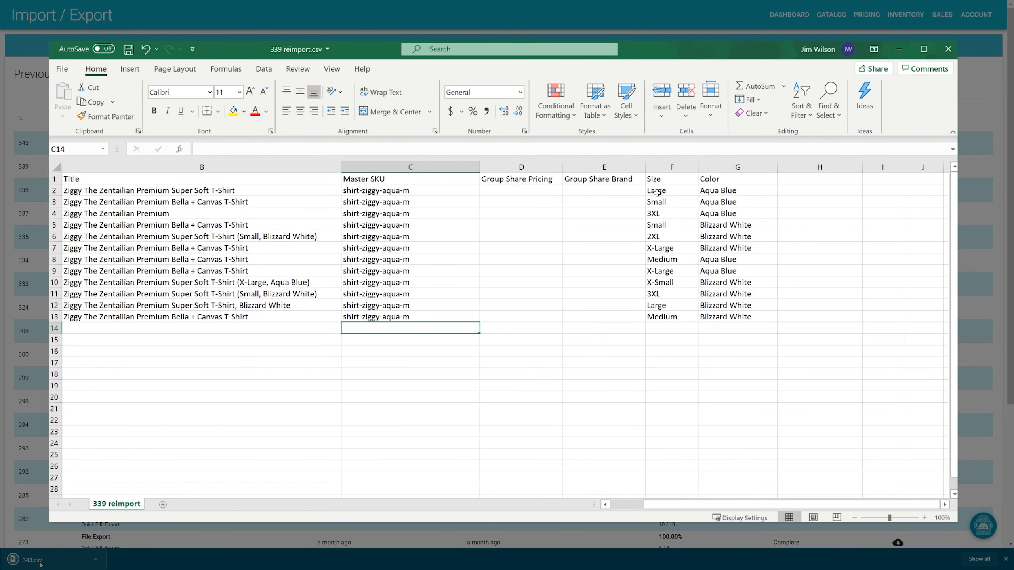
left_click_drag(657, 193, 742, 318)
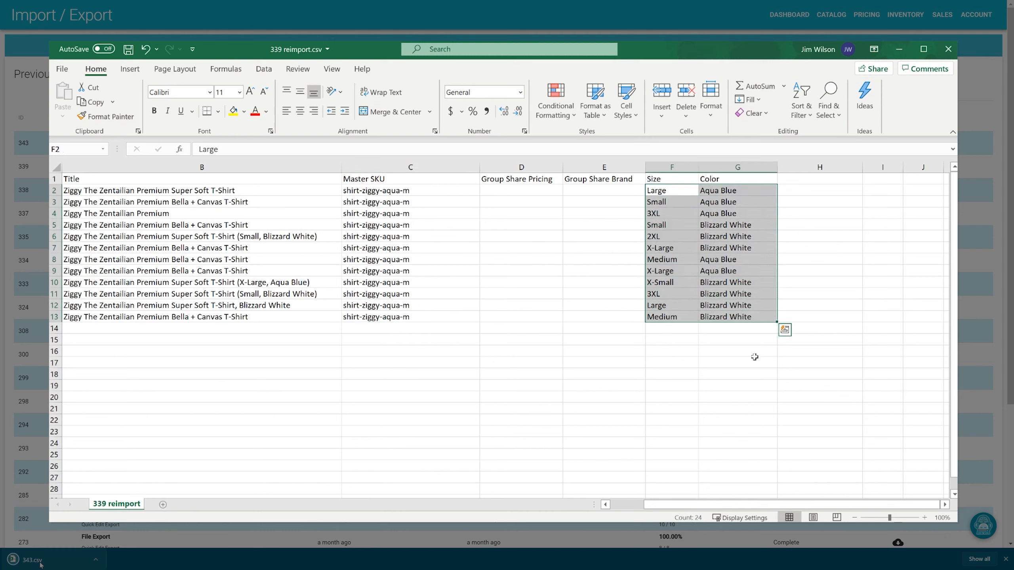
left_click(754, 358)
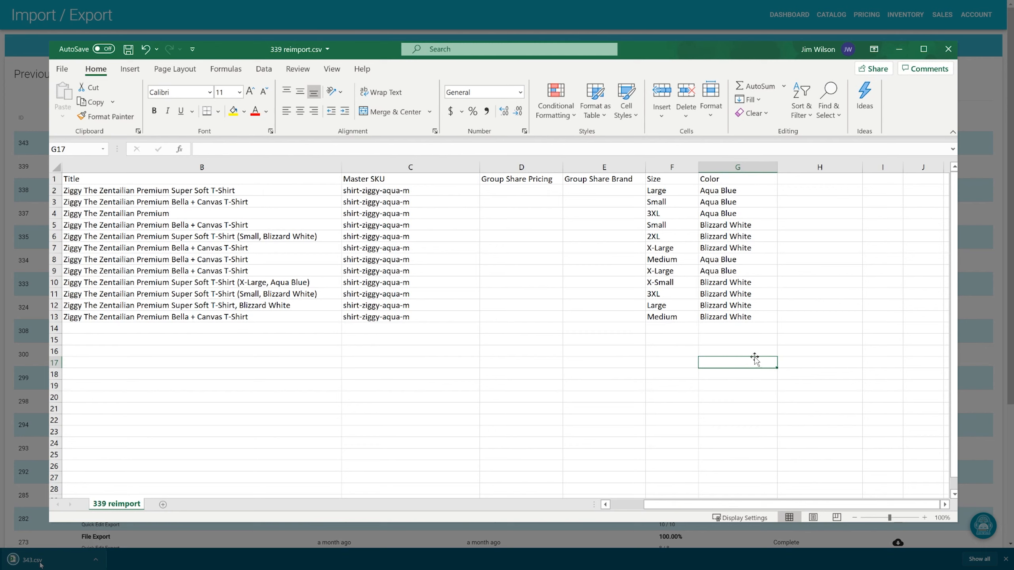
double_click(804, 181)
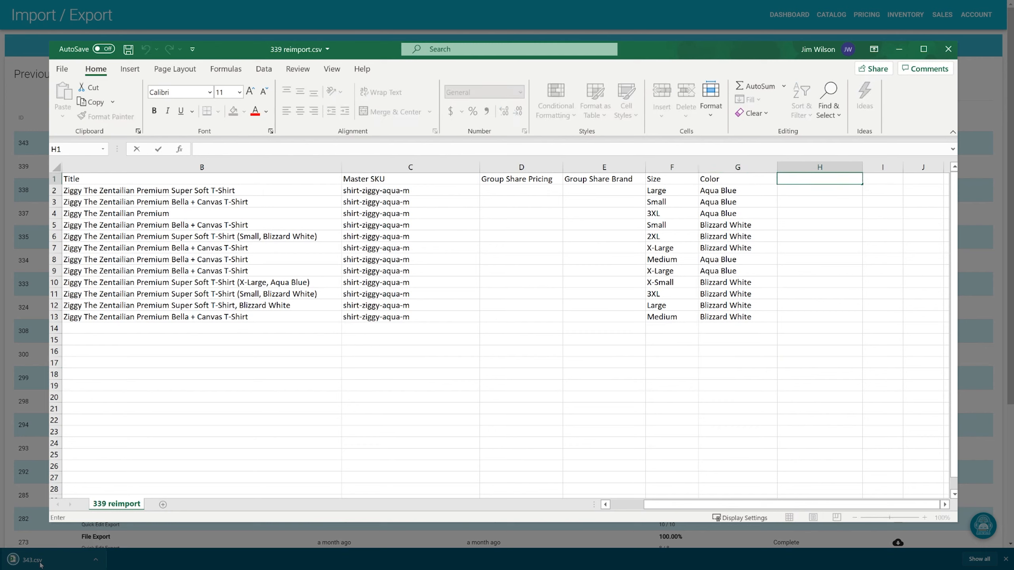
type("Add Pivot Attribute")
key("Return")
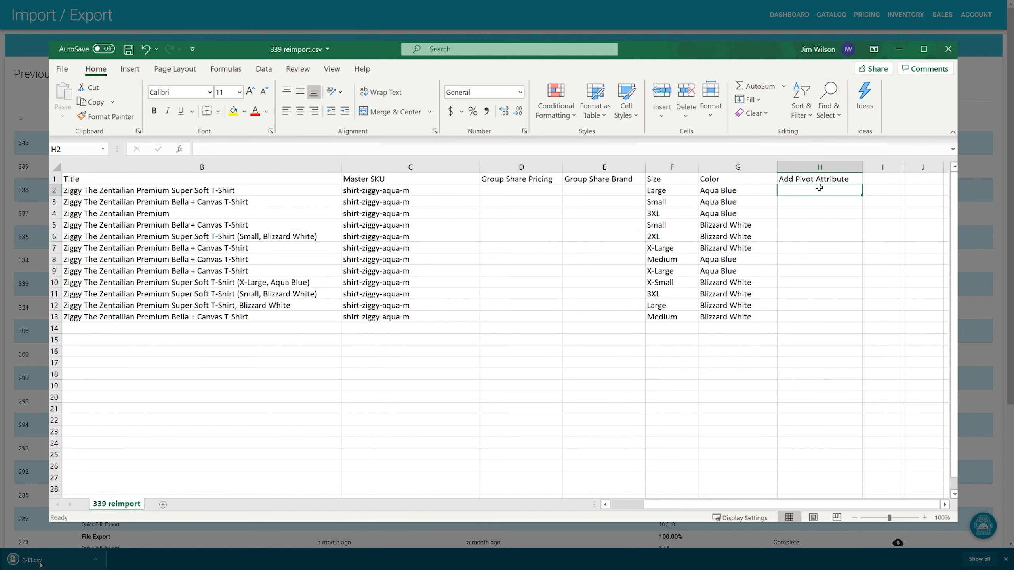
left_click(818, 180)
left_click_drag(857, 184, 882, 188)
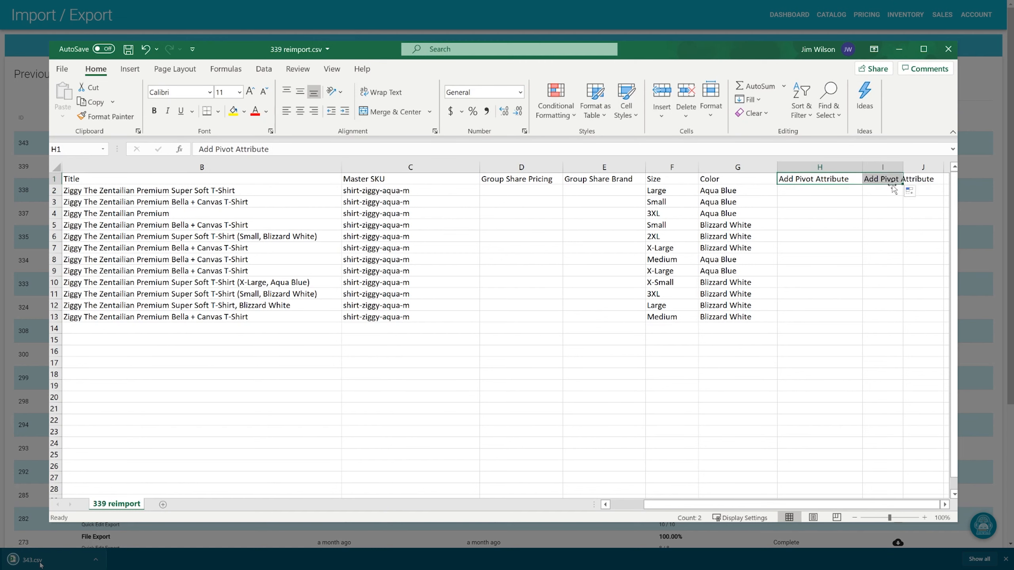
left_click(836, 192)
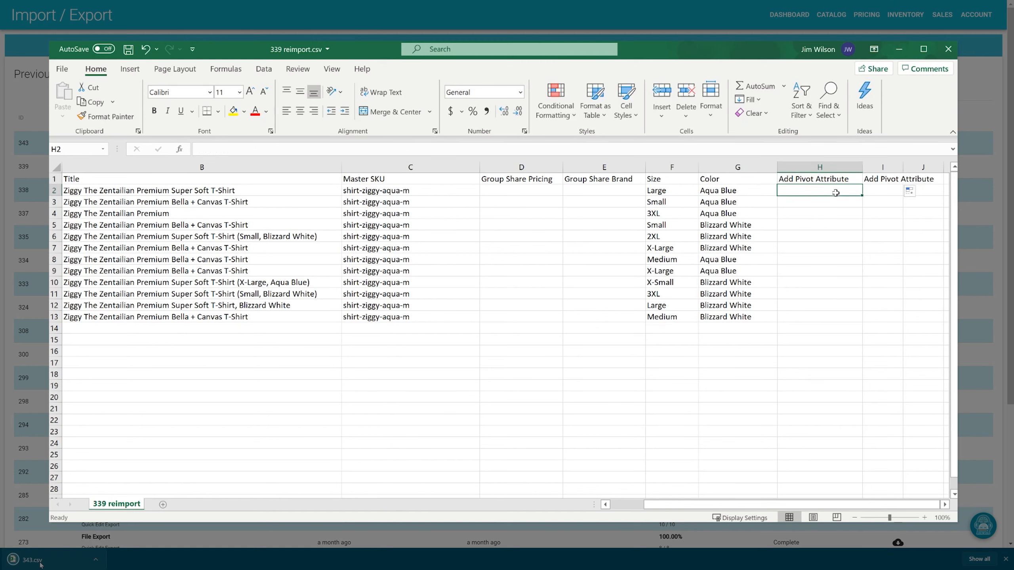
Step: Enter Size in H2 under the first Add Pivot Attribute header and fill it down to H13
type("Size")
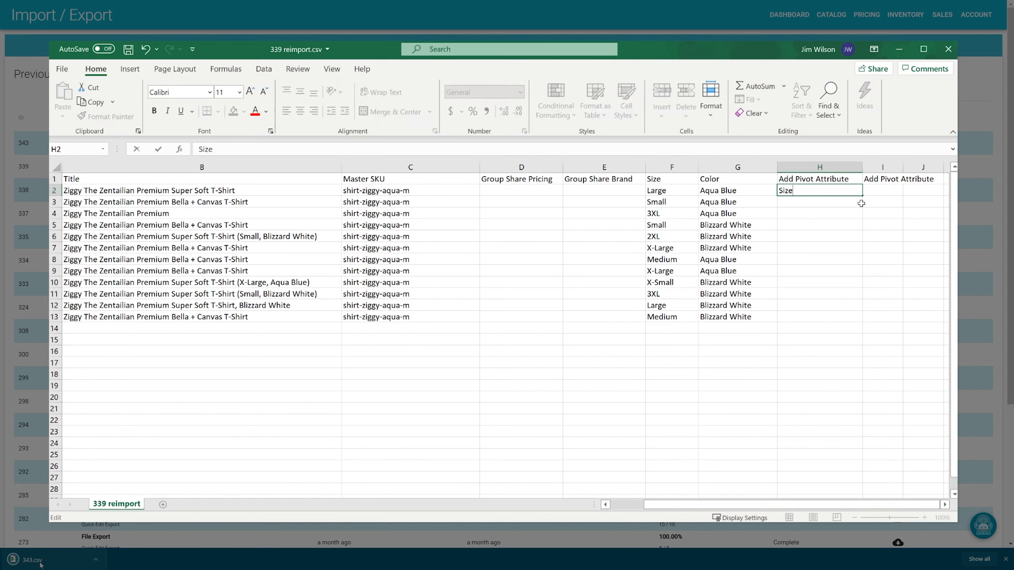
key("Return")
left_click(859, 192)
left_click_drag(862, 195, 849, 323)
Step: Enter Color in I2 under the second Add Pivot Attribute header and fill it down to I13
left_click(884, 190)
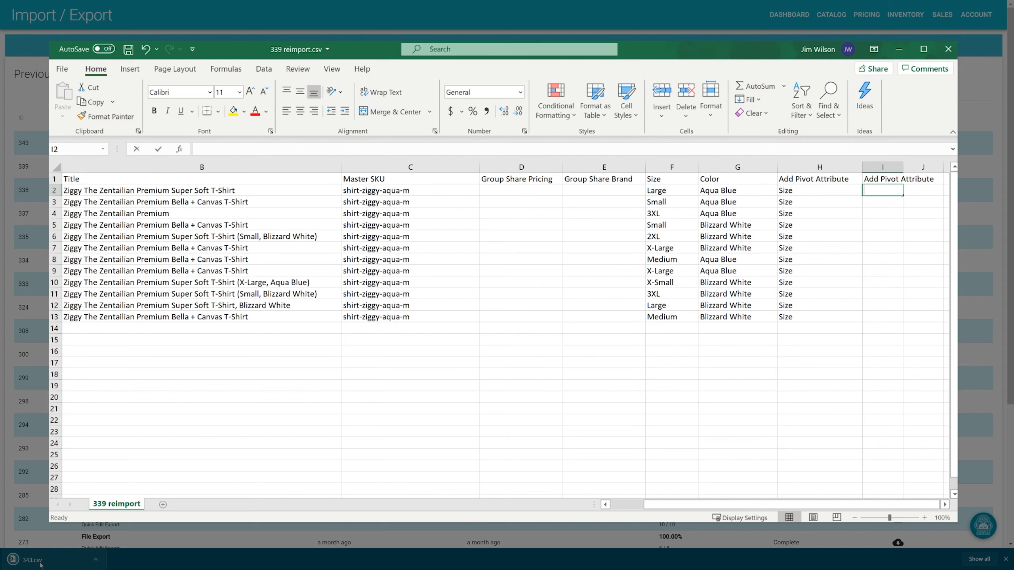
type("Color")
key("Return")
left_click(894, 191)
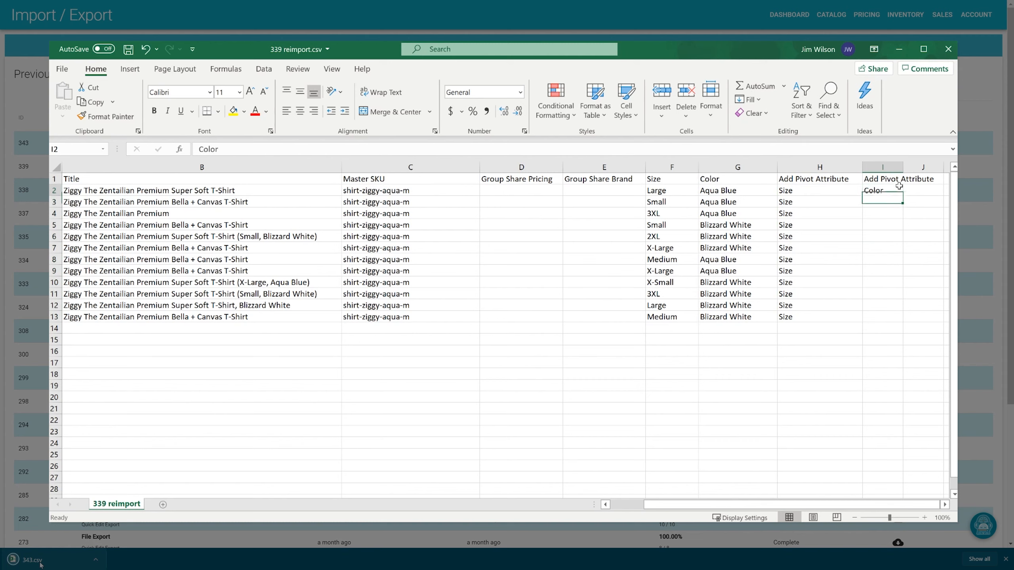
left_click_drag(903, 195, 902, 322)
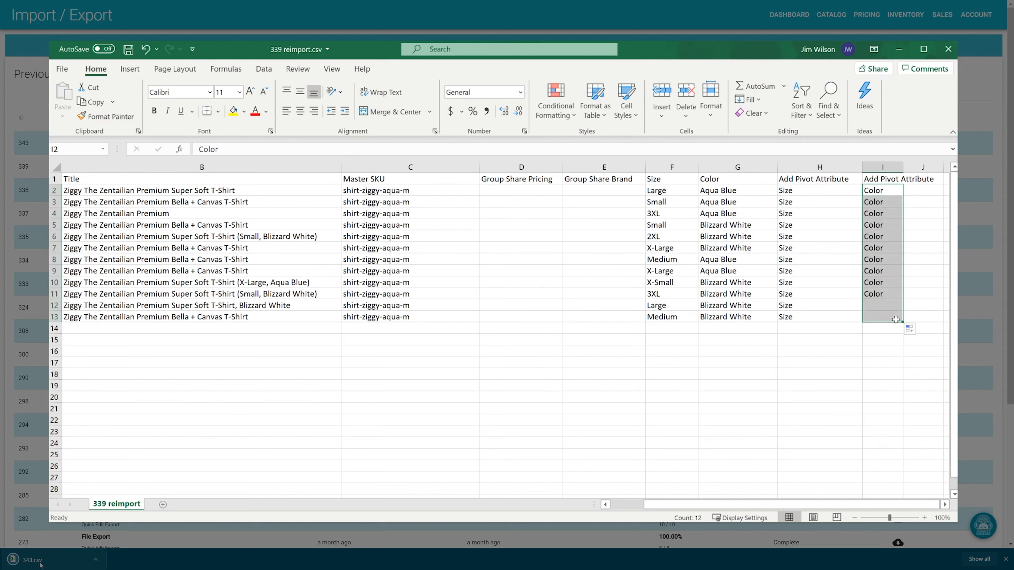
Step: Fill the Group Share Pricing and Group Share Brand cells D2 to E13 with 1 and save the CSV file
left_click(532, 191)
type("1")
key("ctrl+Return")
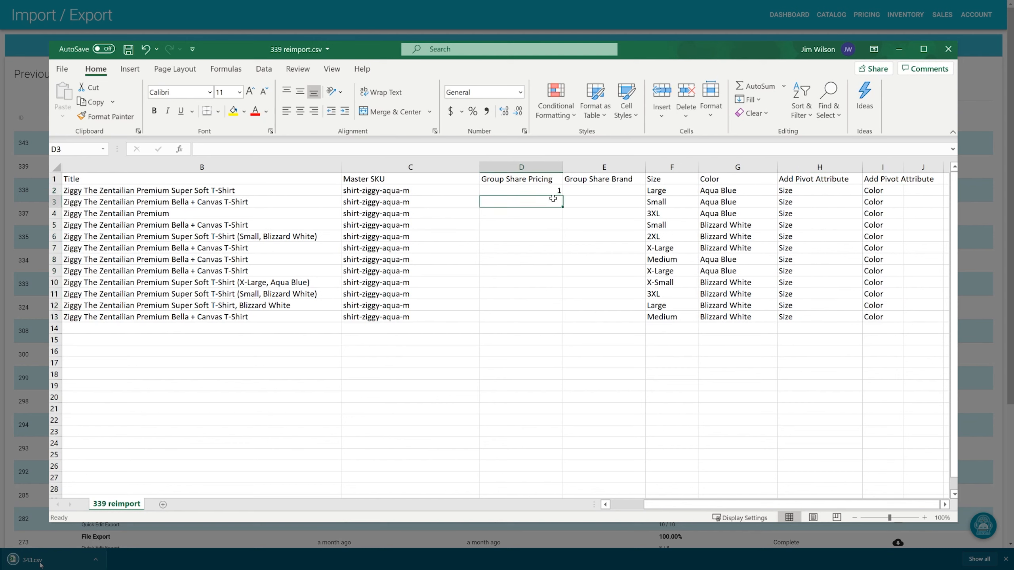
left_click_drag(561, 195, 637, 324)
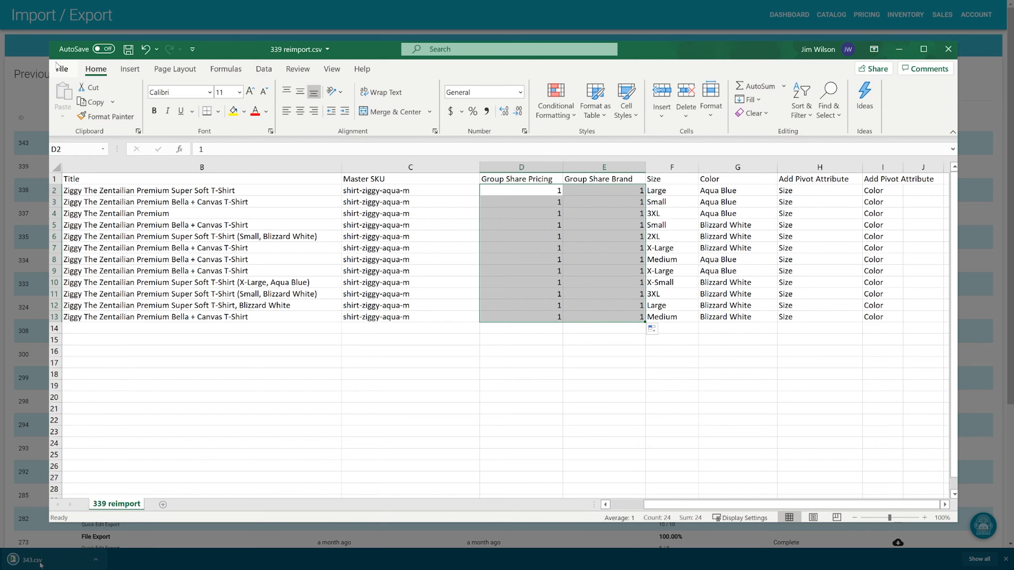
left_click(60, 70)
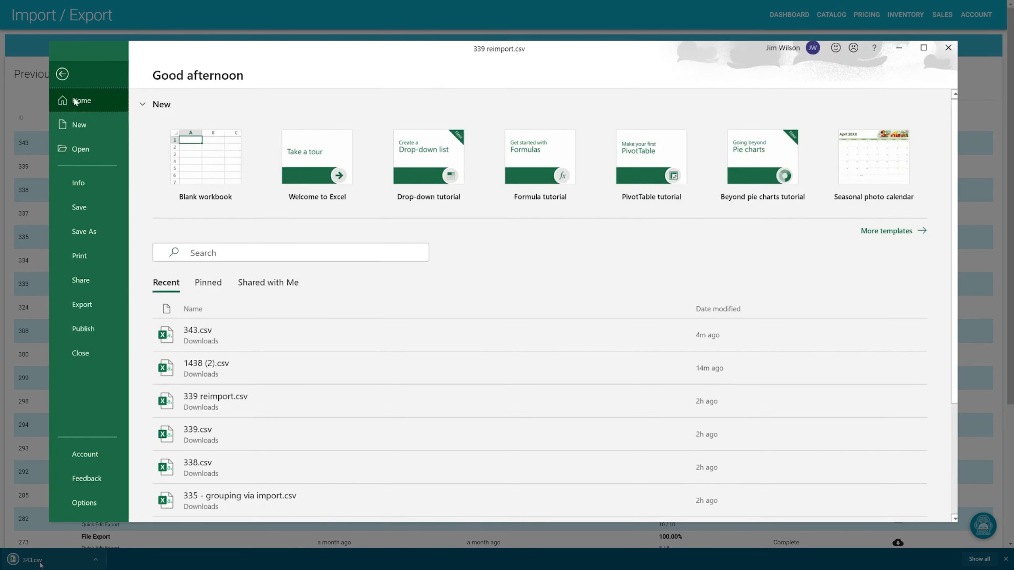
left_click(92, 202)
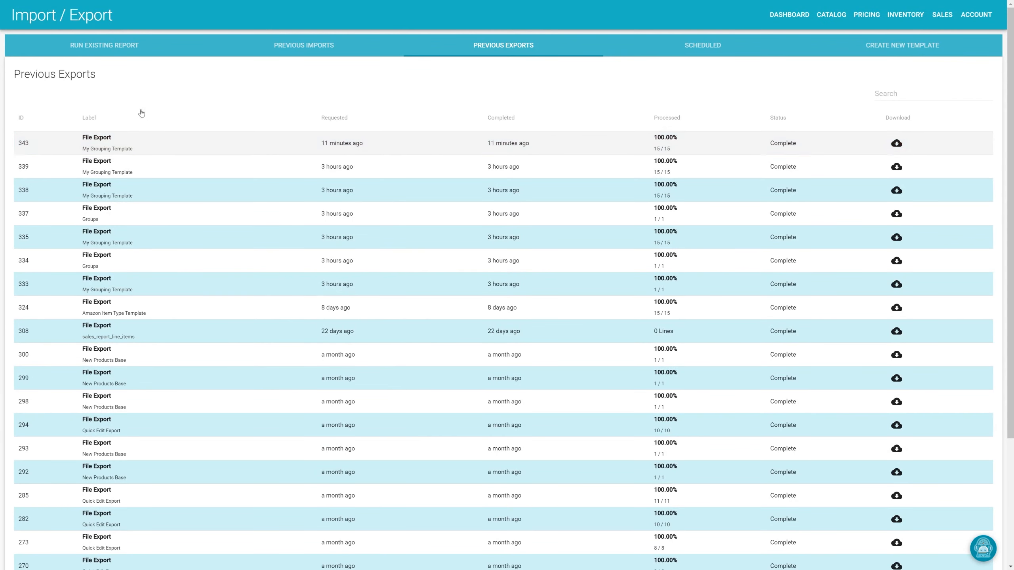
Step: In Zentail's Import / Export page, start a new report of the Product Data type Templateless Product Data Import
left_click(118, 47)
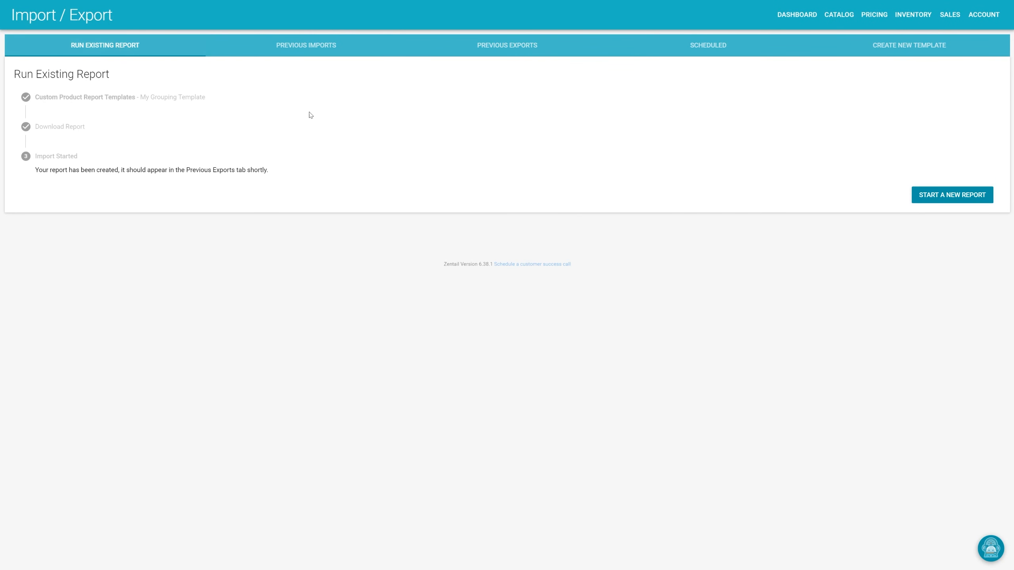
left_click(960, 195)
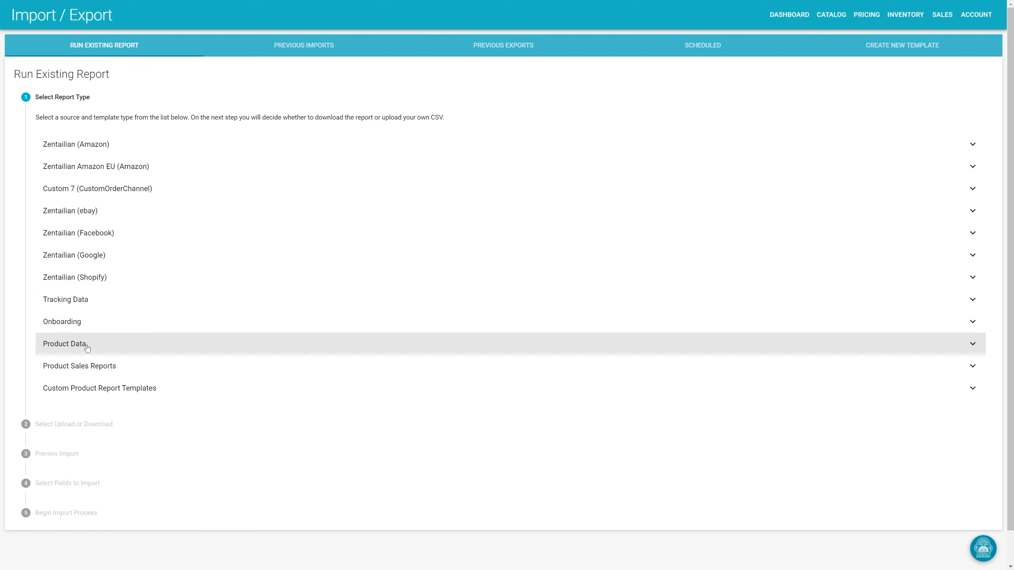
left_click(87, 346)
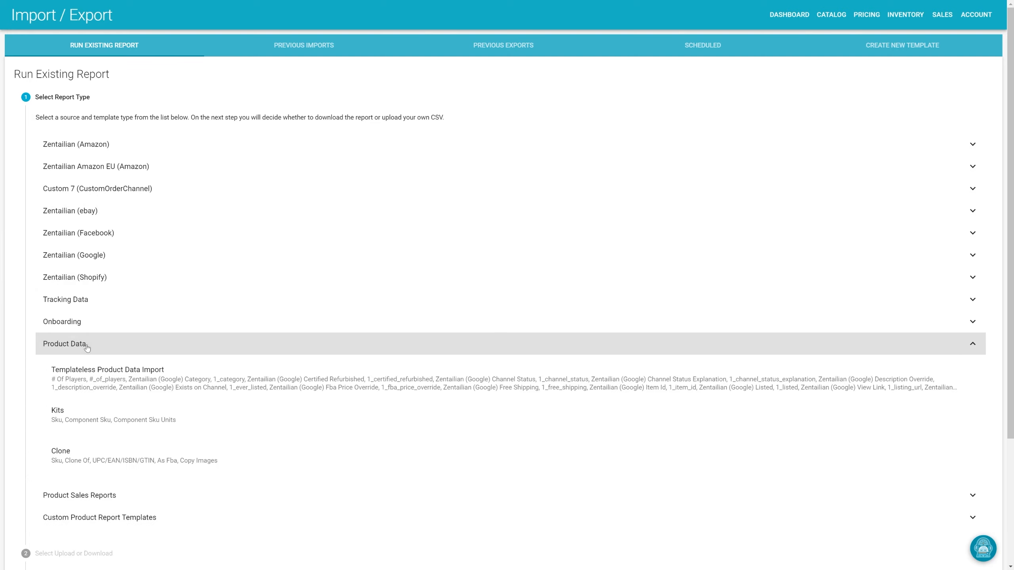
left_click(108, 376)
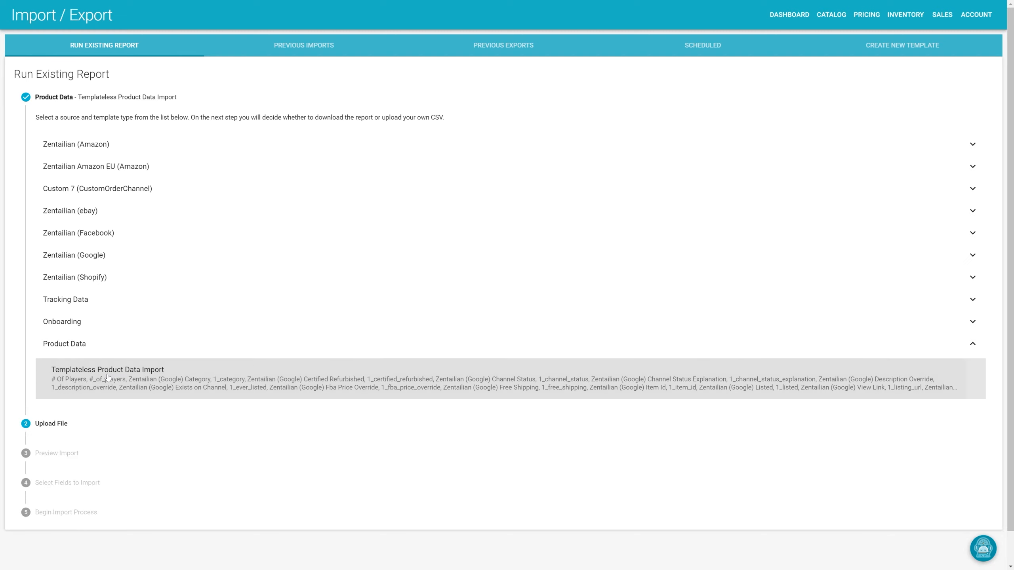
Step: Upload 339 reimport.csv from Downloads with the default import options and start the import
left_click(58, 180)
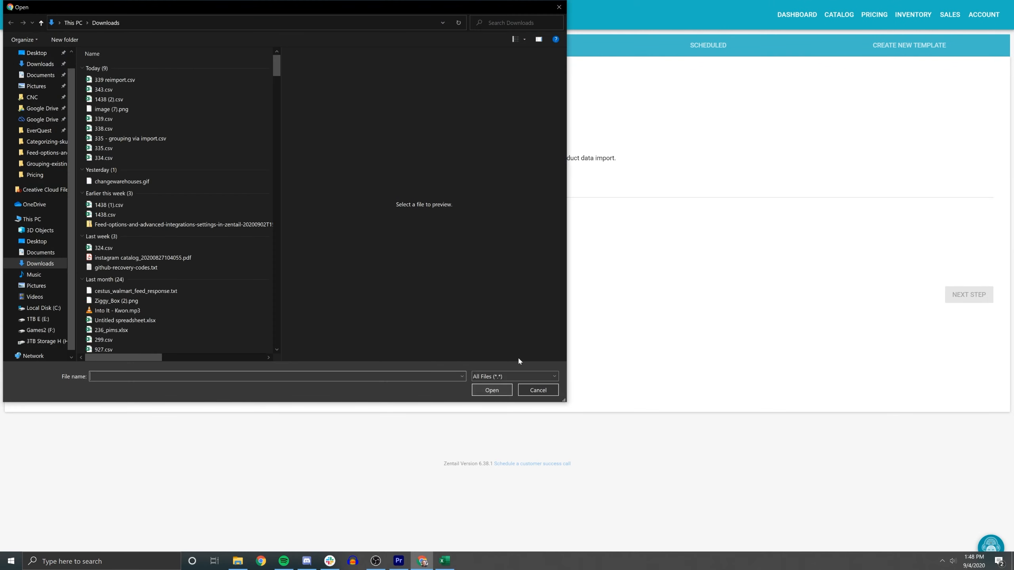
left_click(120, 80)
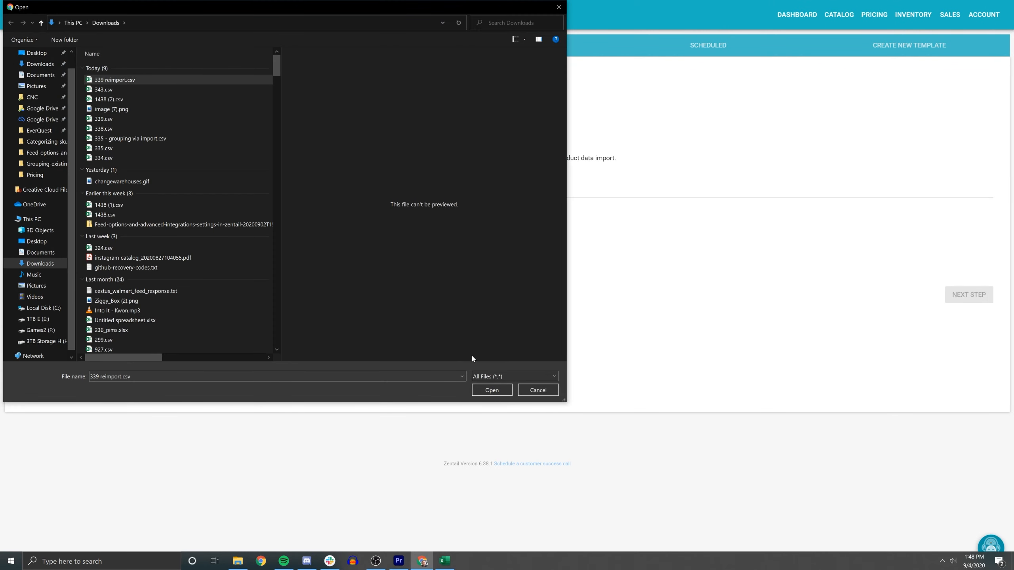
left_click(491, 390)
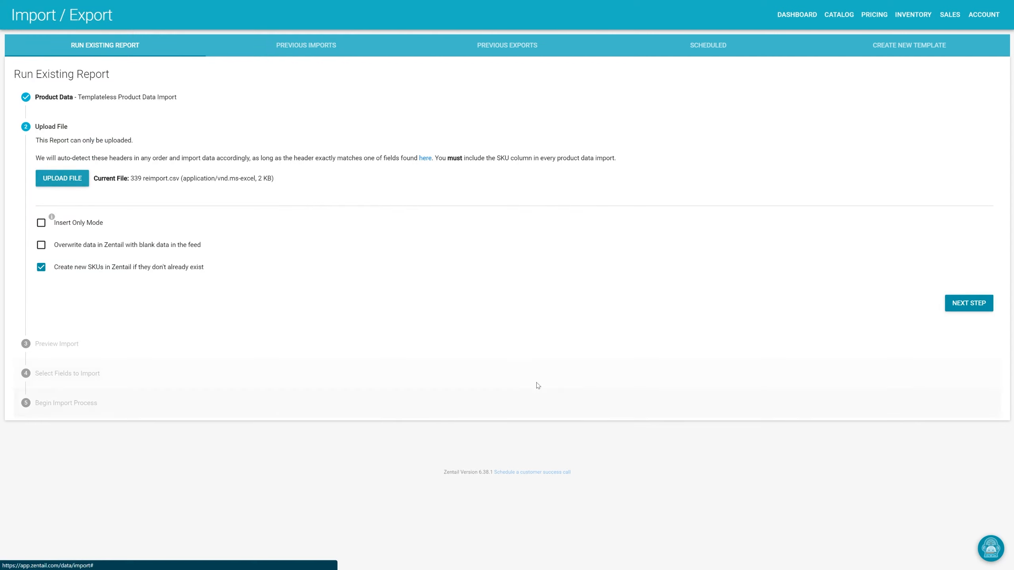
left_click(954, 304)
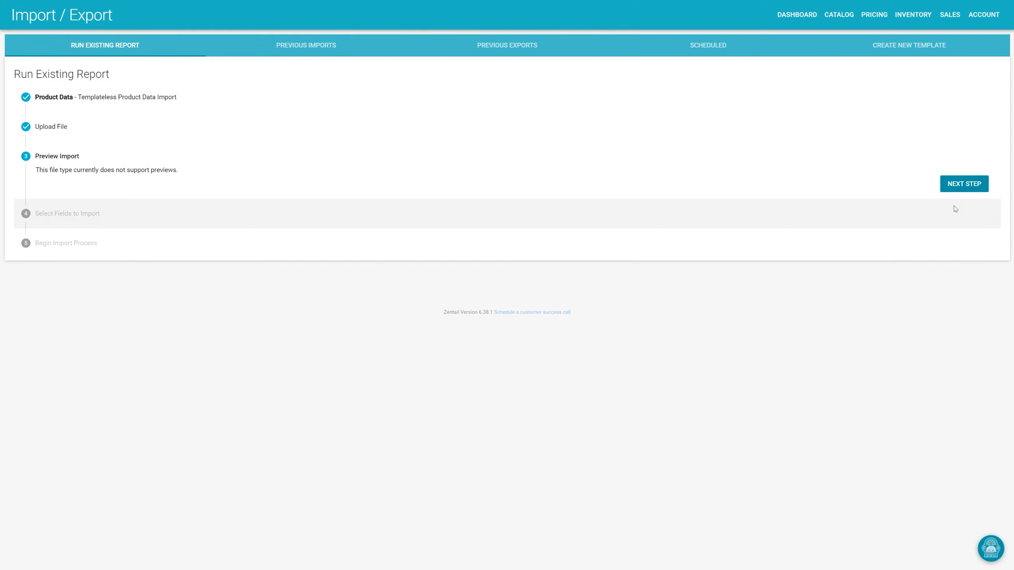
left_click(954, 194)
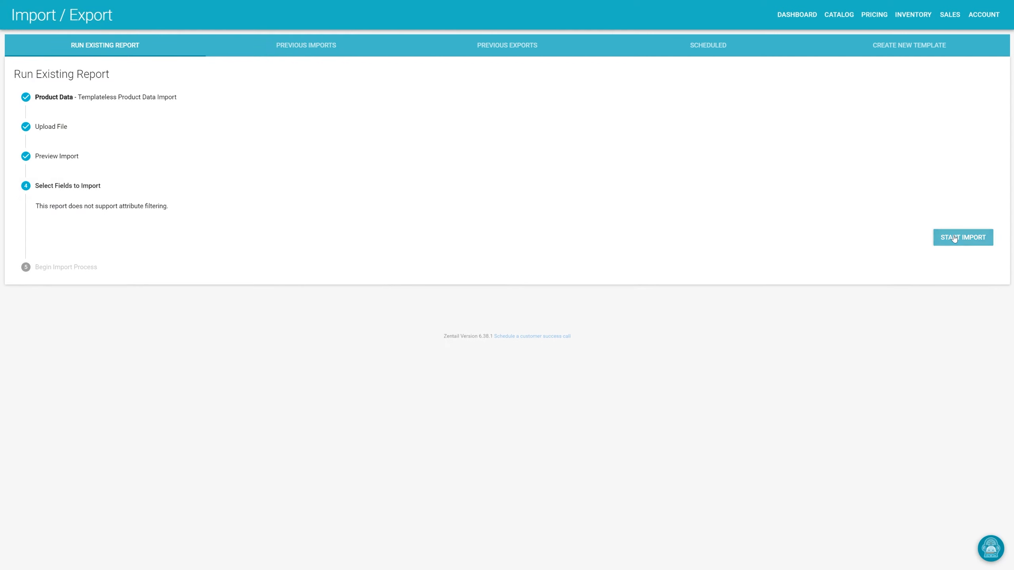
left_click(953, 236)
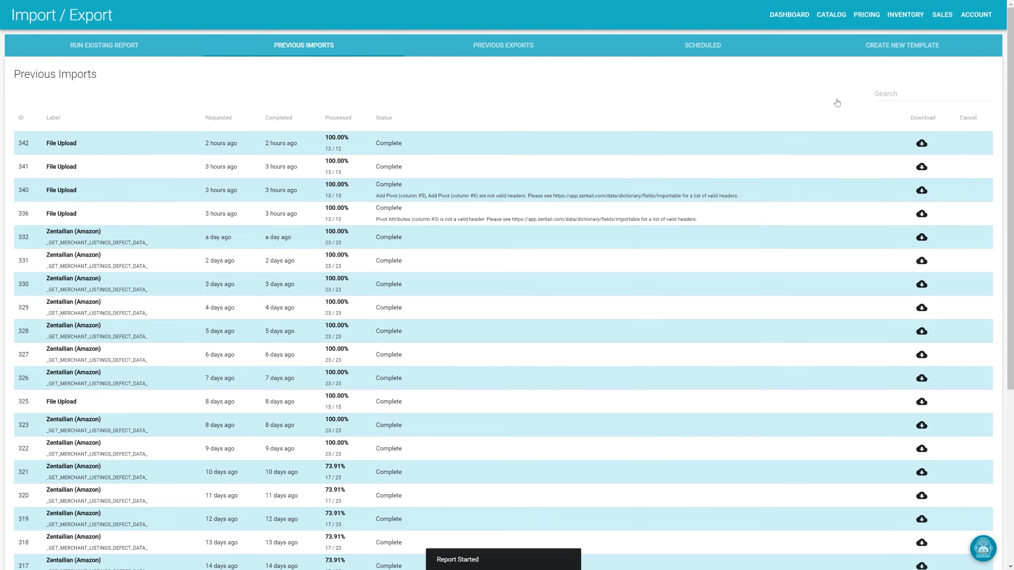
Step: Open the product group of shirt-ziggy-aqua-l from the catalog and check its pivot attributes, sharing options and grouped products
left_click(832, 15)
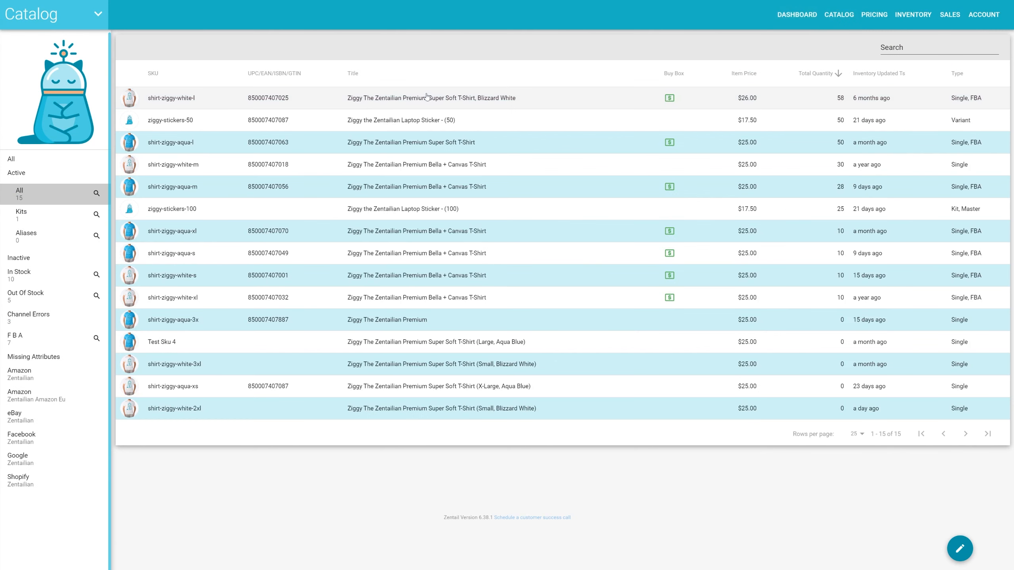
left_click(172, 102)
left_click(218, 19)
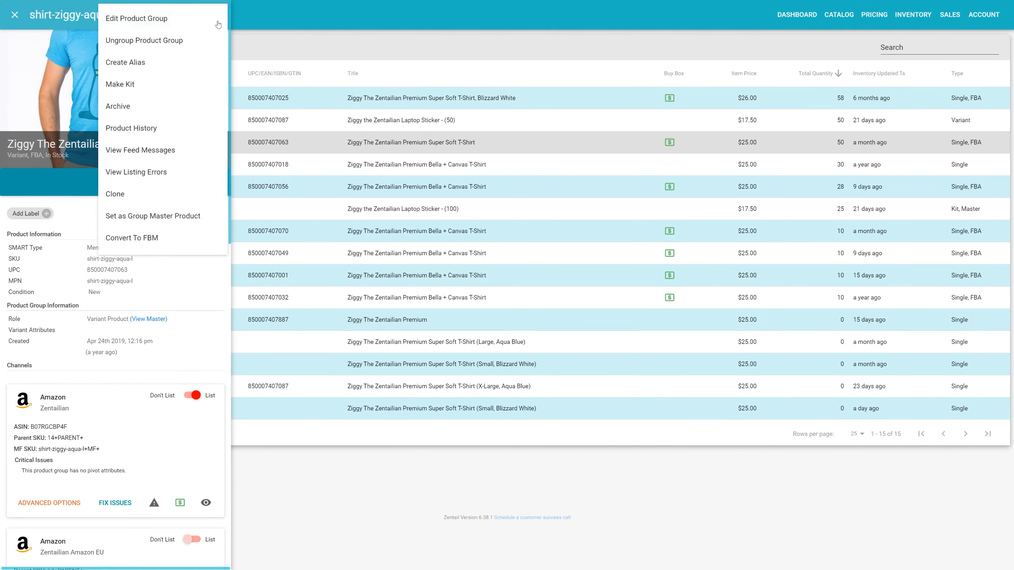
left_click(172, 25)
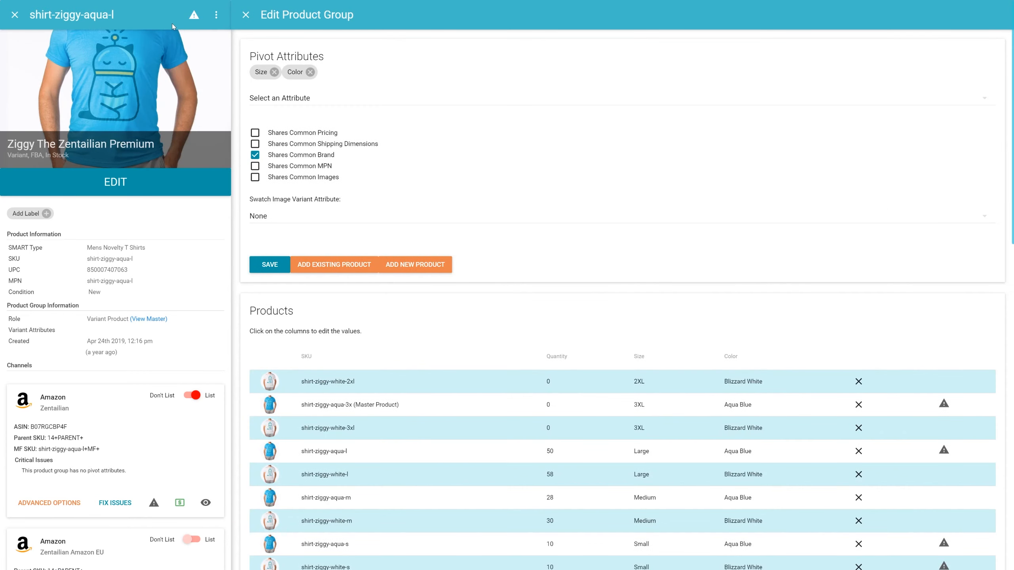
scroll(586, 445, "down", 6)
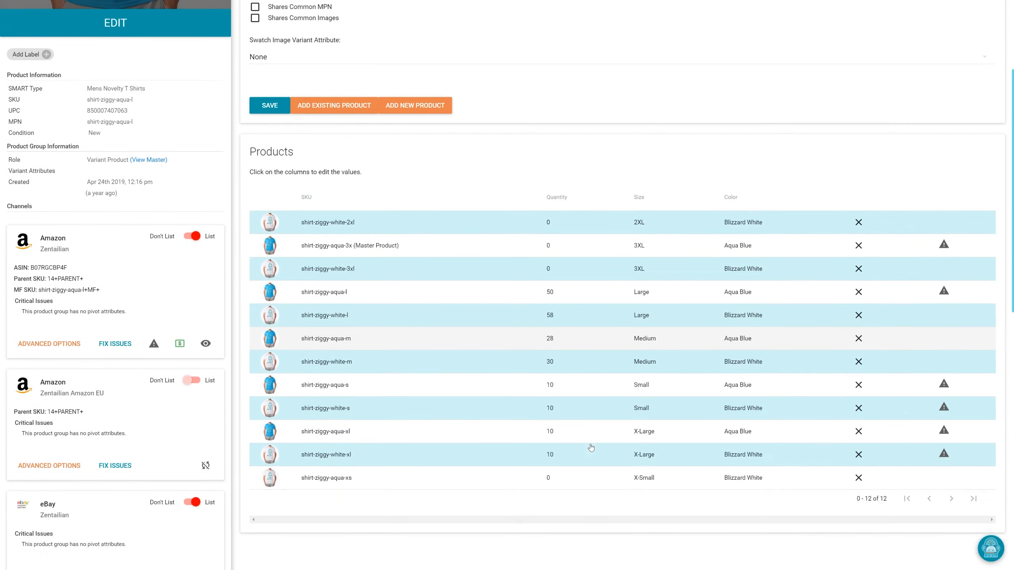
scroll(591, 447, "up", 6)
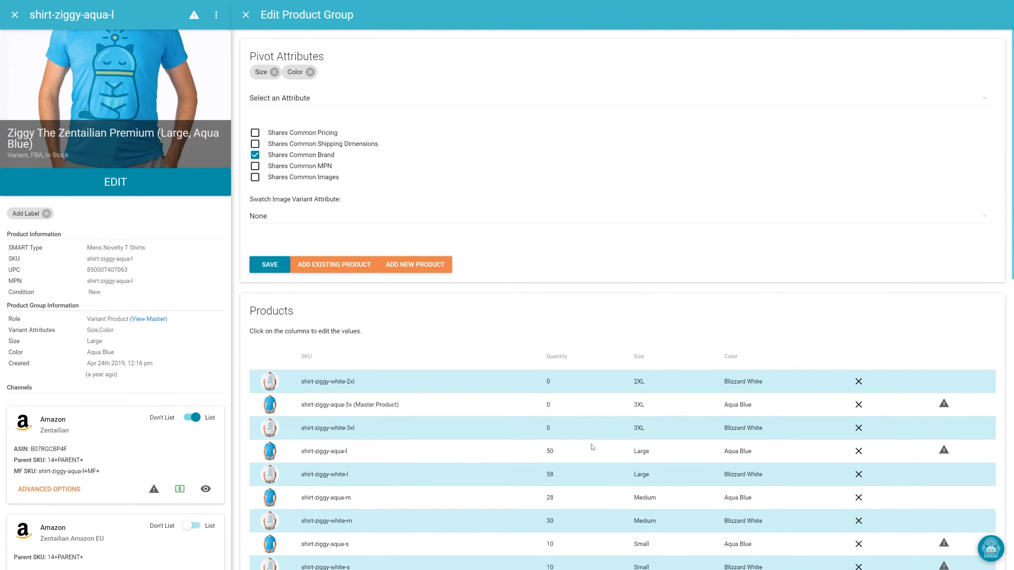